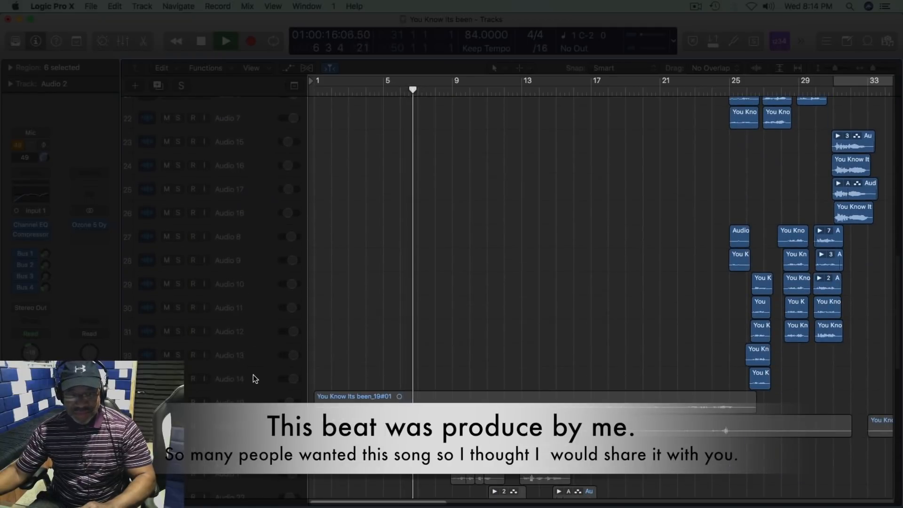
Step: Select all the recorded audio take regions below the beat and mute their tracks
key("super+a")
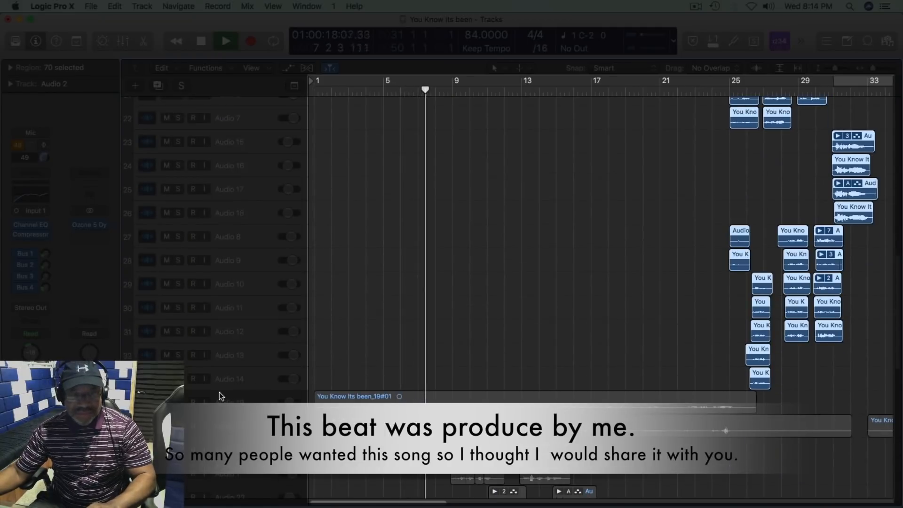
key("m")
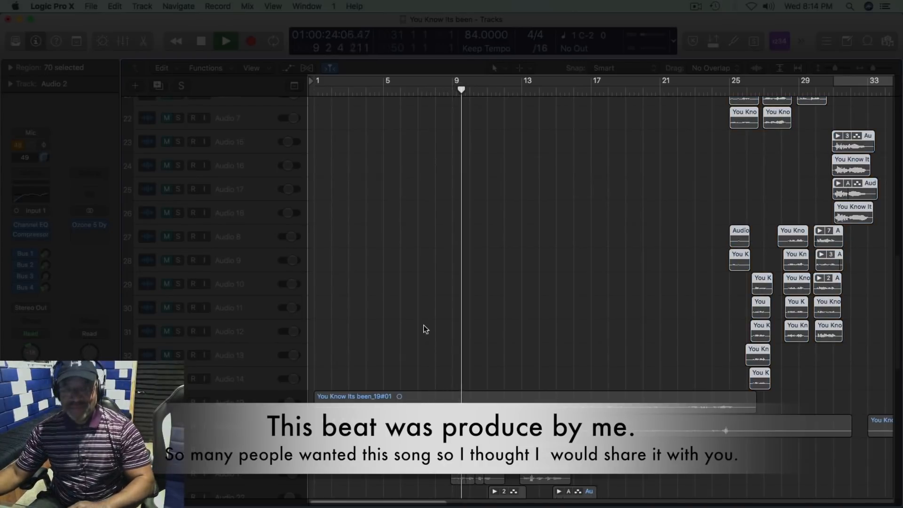
scroll(448, 224, "up", 5)
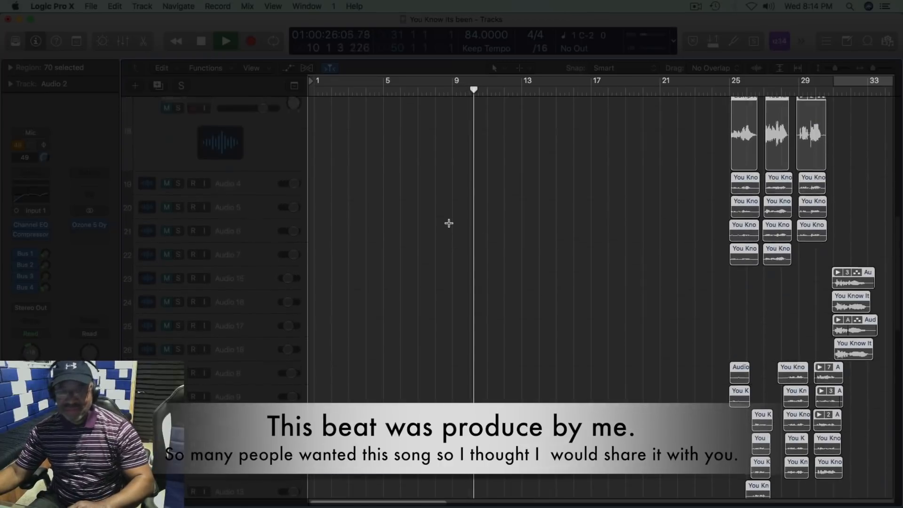
scroll(449, 223, "up", 10)
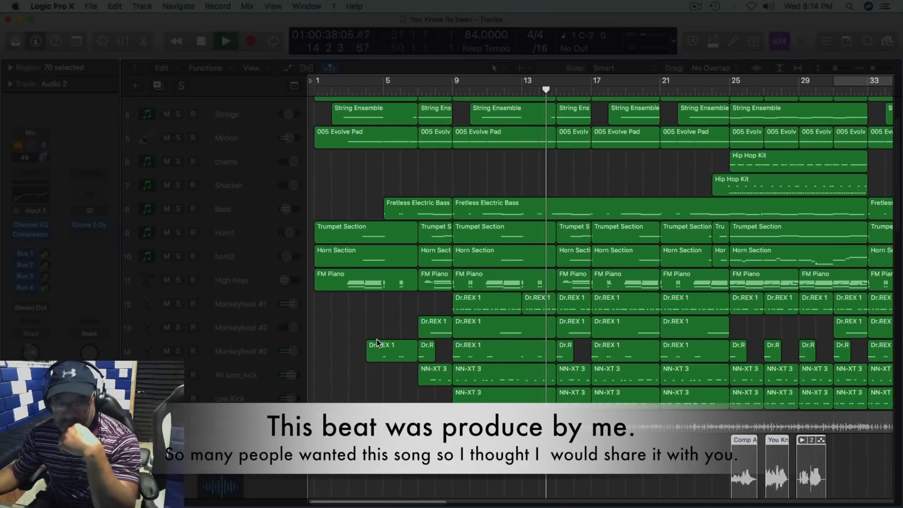
scroll(377, 334, "up", 3)
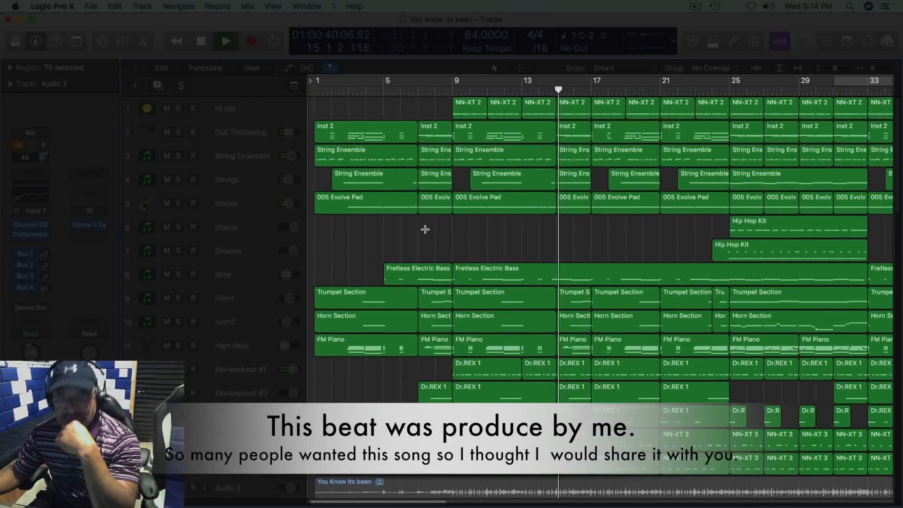
Step: Stop the running playback, then play the opening bars from the beginning of the song and stop
key("super+Right")
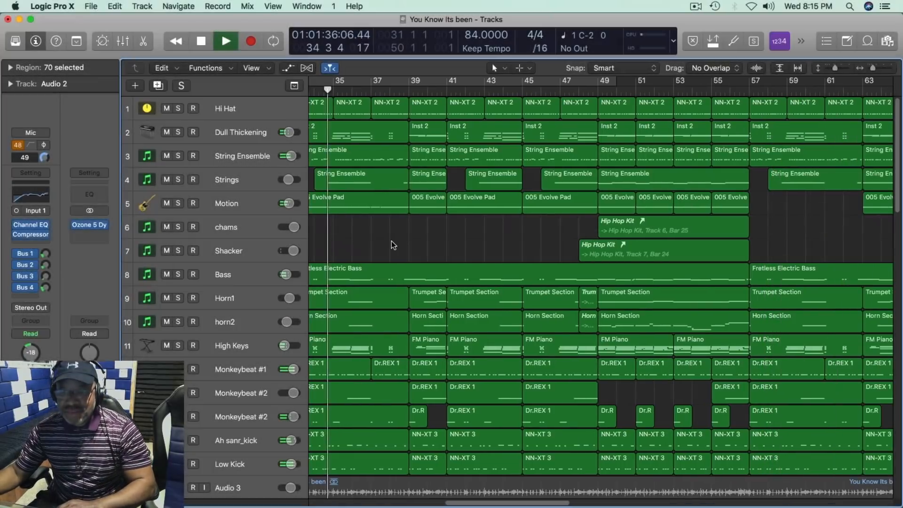
key("space")
key("Return")
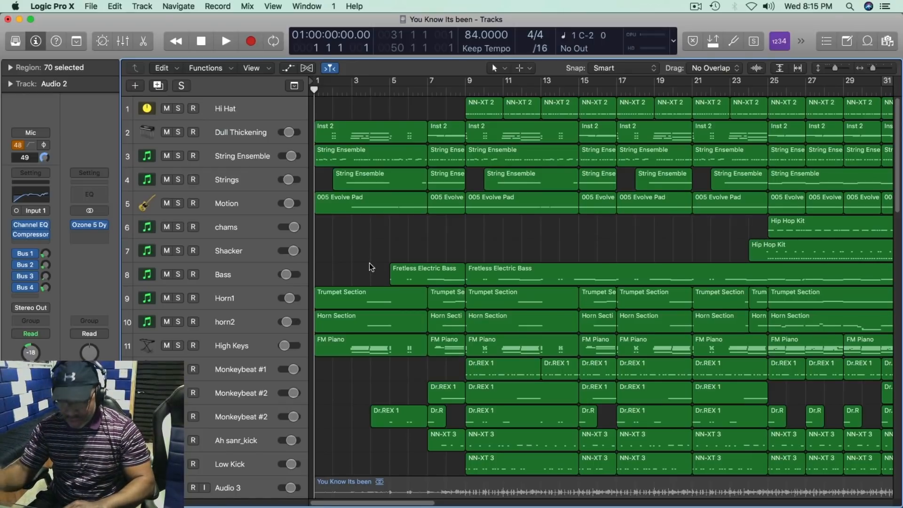
key("space")
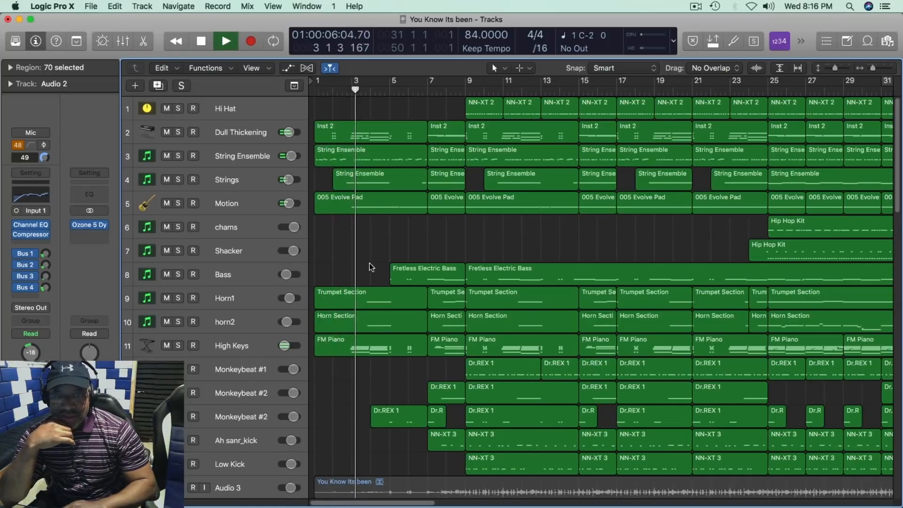
key("space")
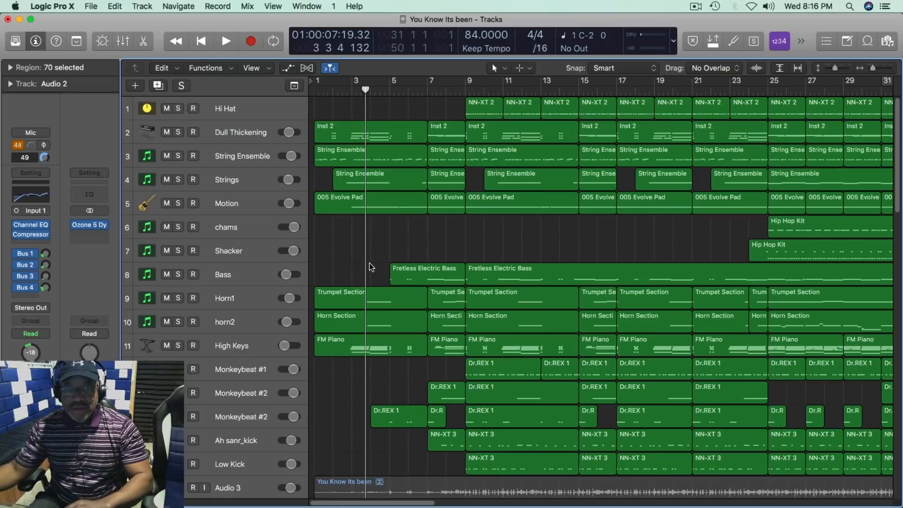
Step: Compare the String Ensemble and Strings tracks, then select String Ensemble and play the first bars from the song start
left_click(236, 158)
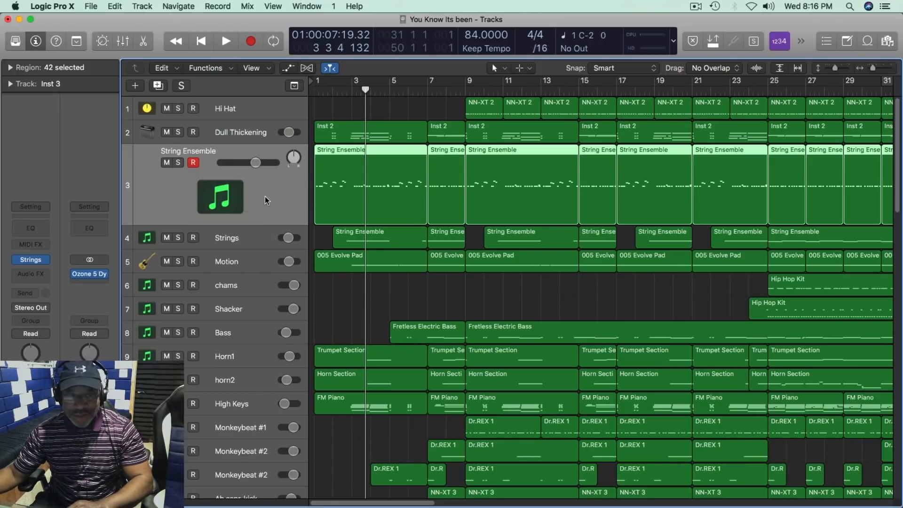
left_click(259, 238)
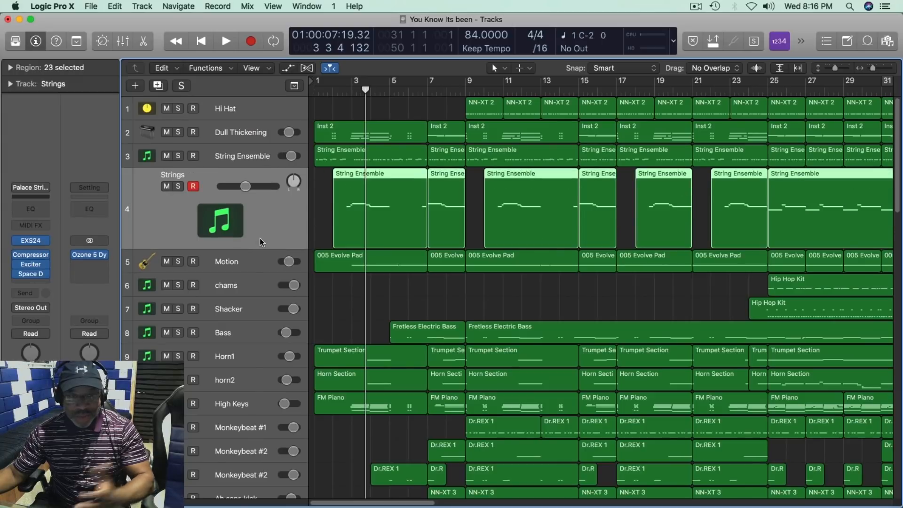
left_click(206, 154)
key("Return")
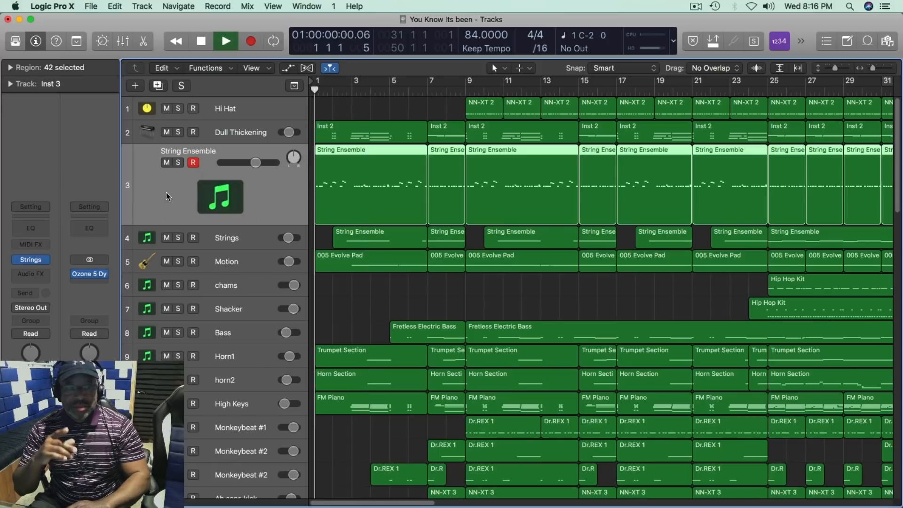
key("space")
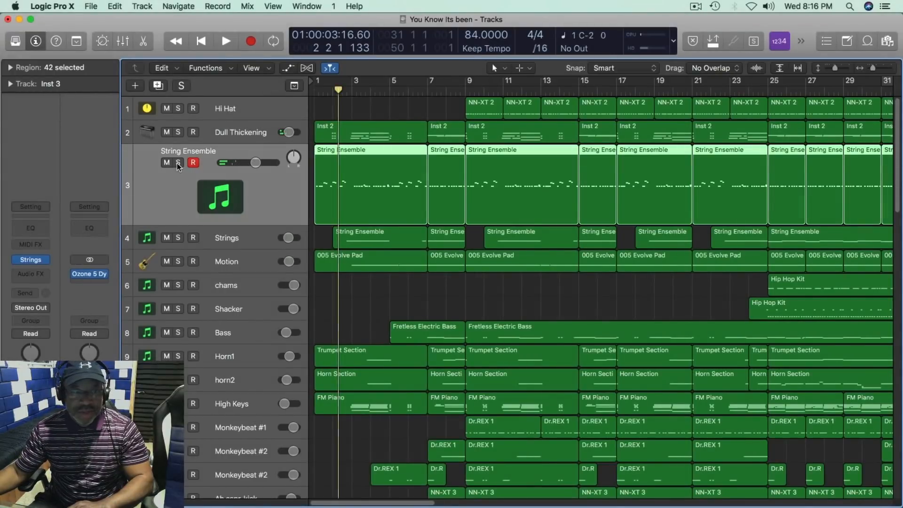
Step: Solo the String Ensemble track and play its part from the beginning of the song
left_click(177, 162)
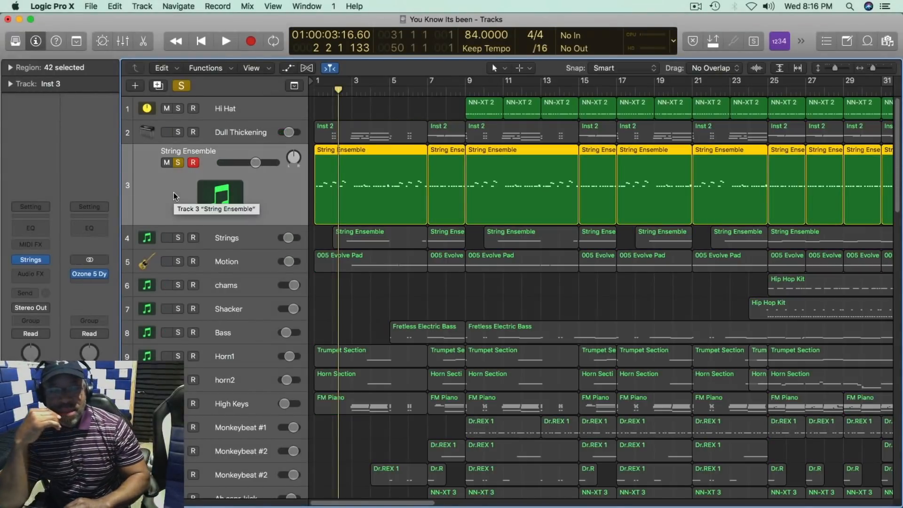
key("Return")
key("space")
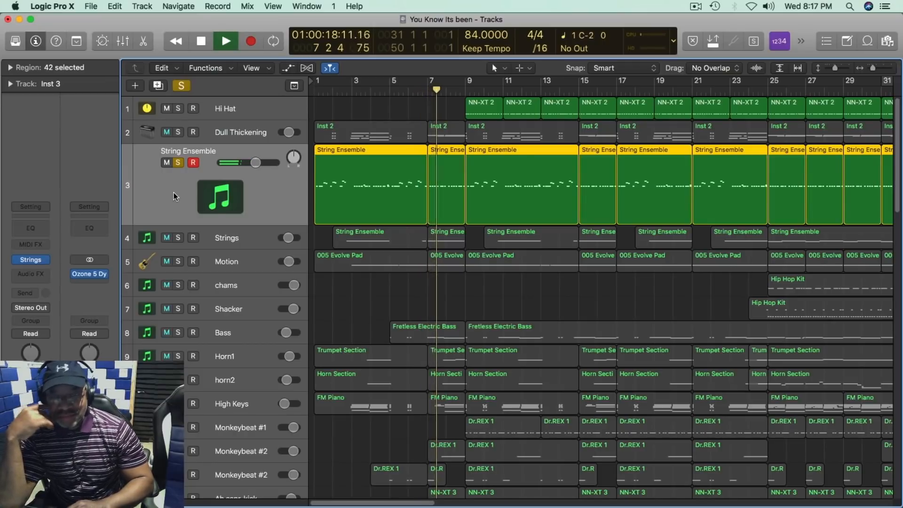
key("space")
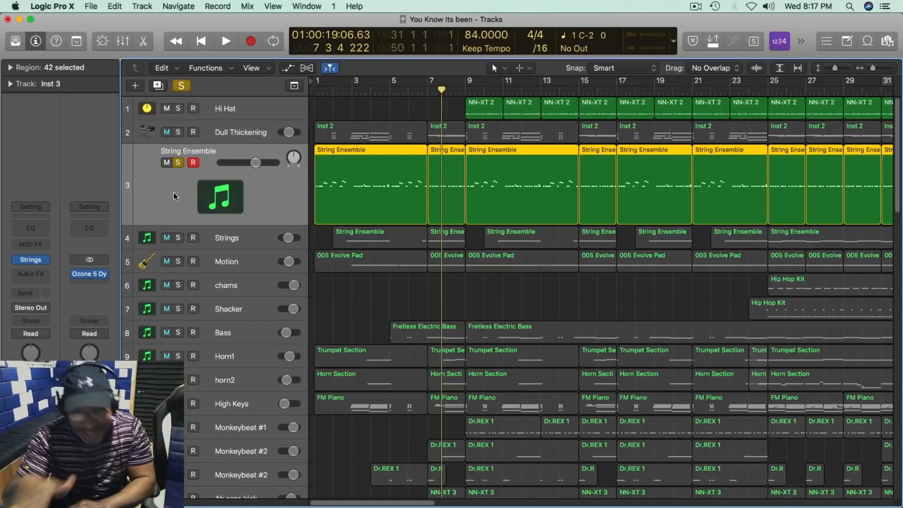
Step: Add the Dull Thickening and High Keys tracks to the solo group and listen to the layered intro from the start
left_click(179, 133)
key("Return")
key("space")
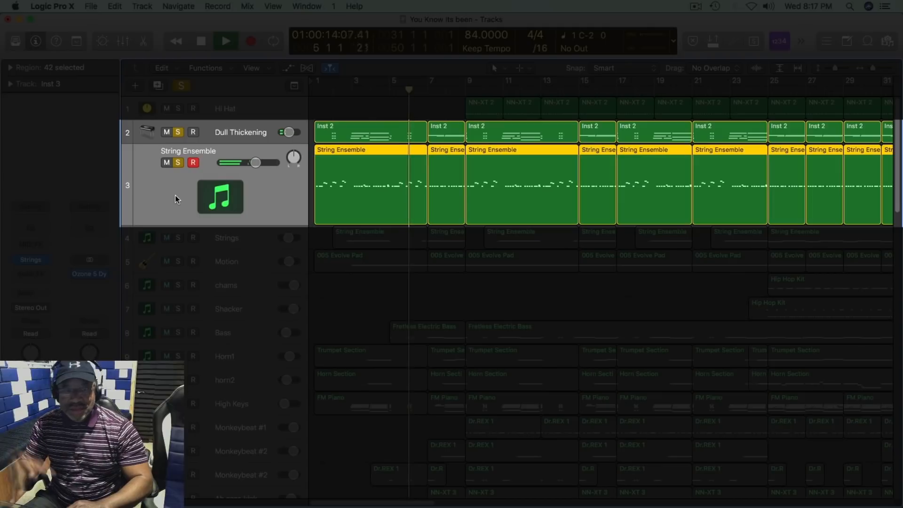
key("space")
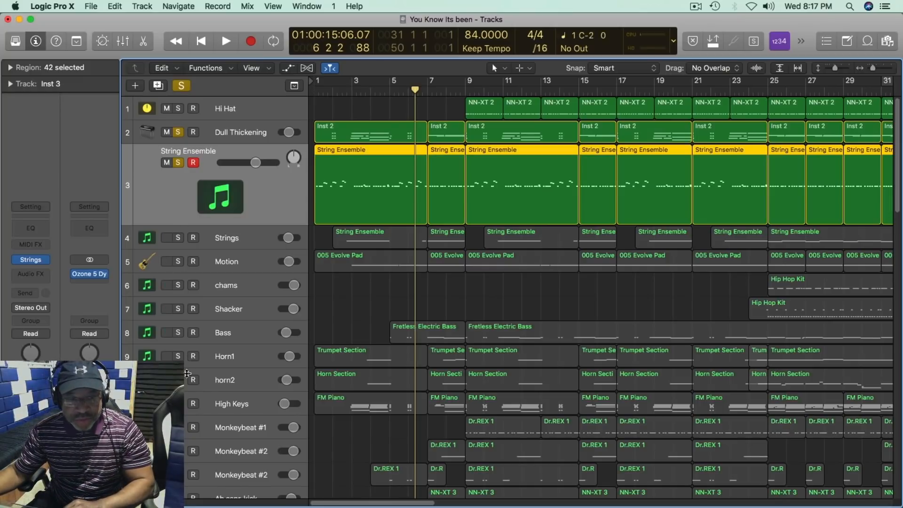
left_click(178, 404)
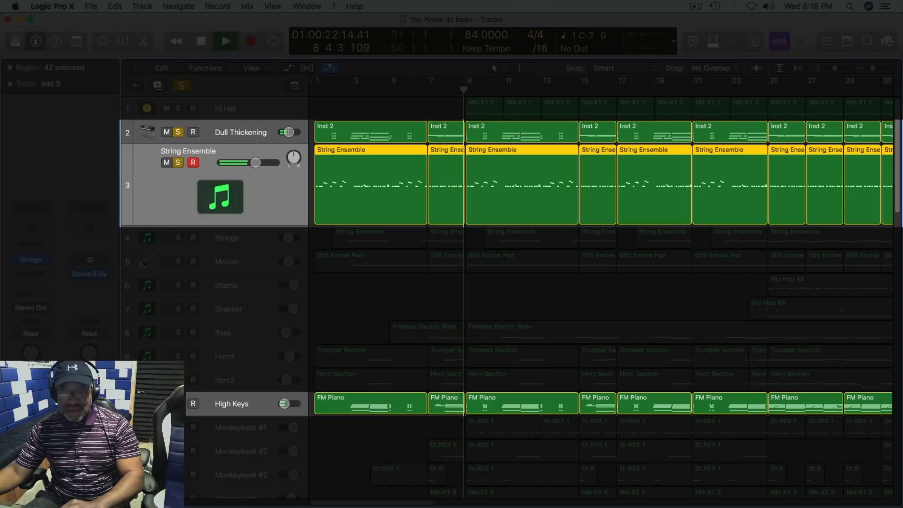
key("space")
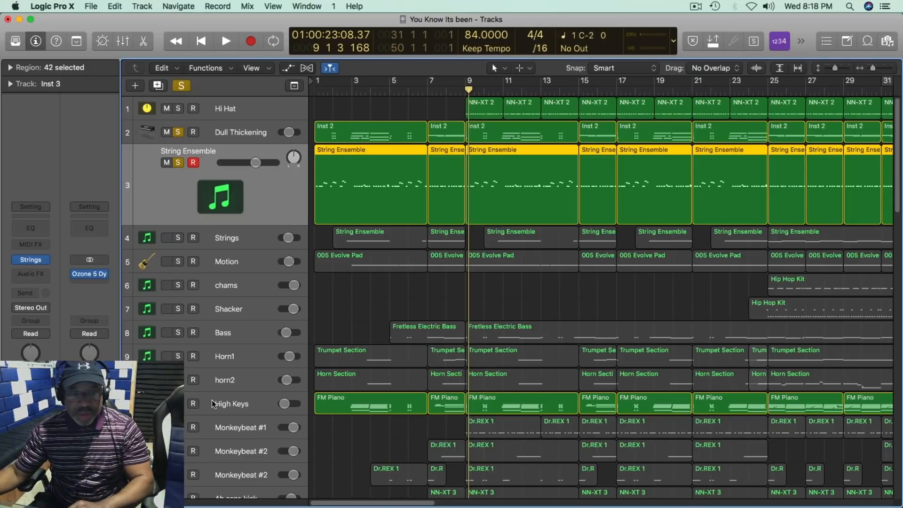
Step: Select the first FM Piano region on the High Keys track and show its notes in the event list
left_click(245, 403)
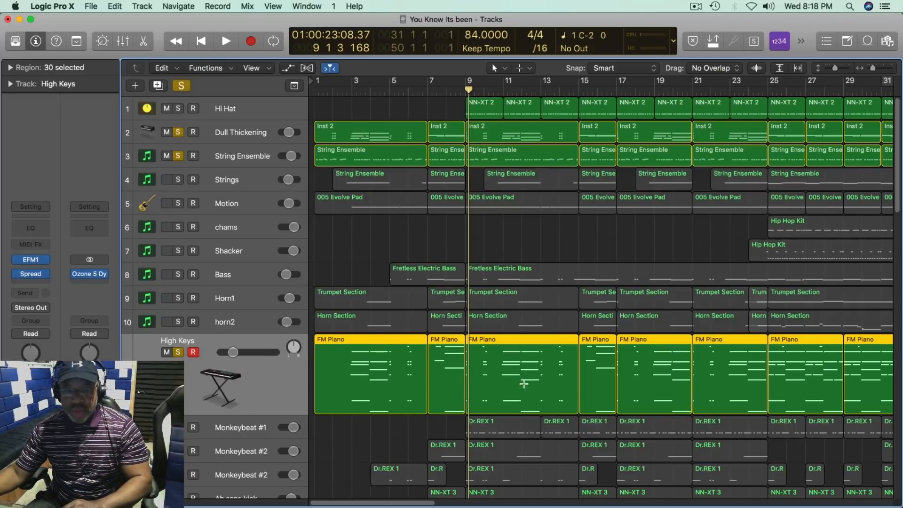
left_click(371, 426)
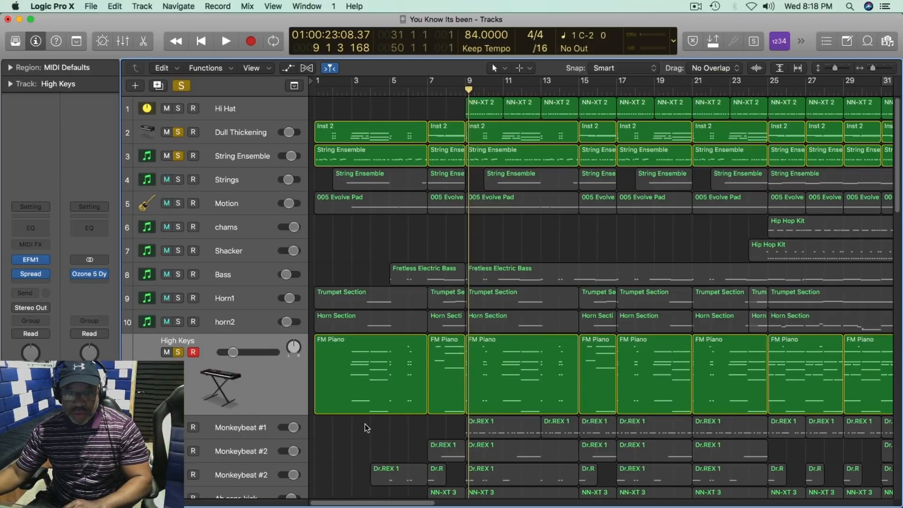
left_click(375, 344)
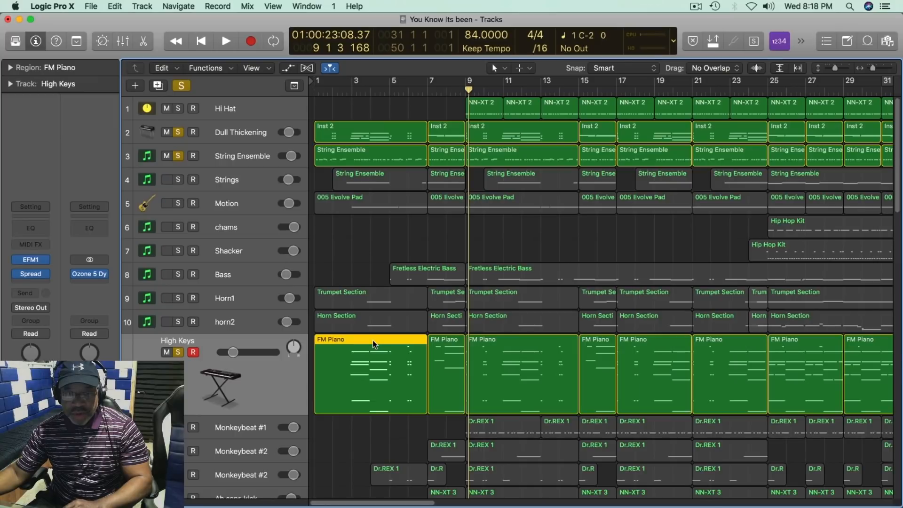
key("e")
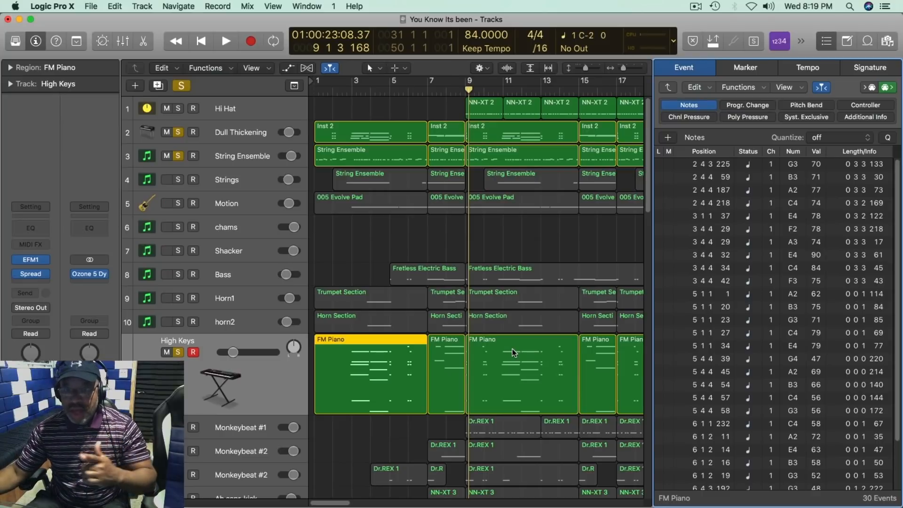
Step: Play from the song start and take String Ensemble out of solo to hear Dull Thickening with High Keys
left_click(348, 91)
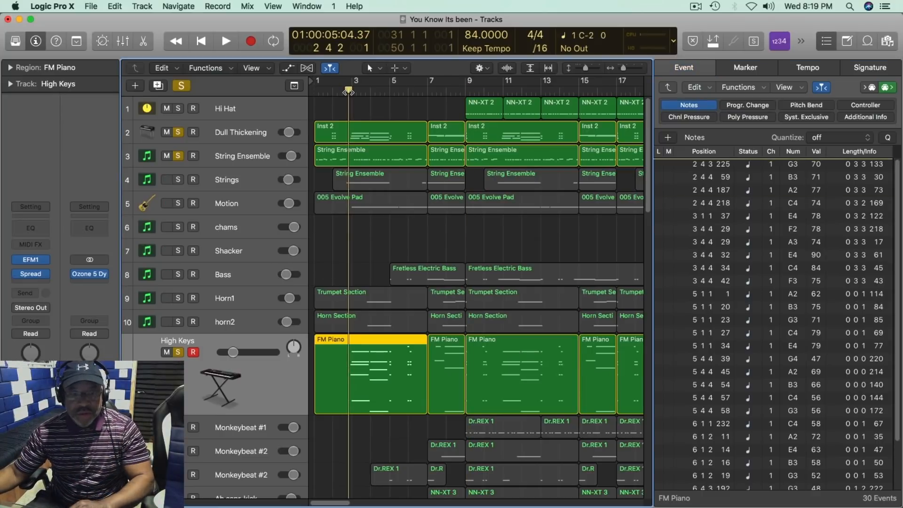
key("Return")
key("space")
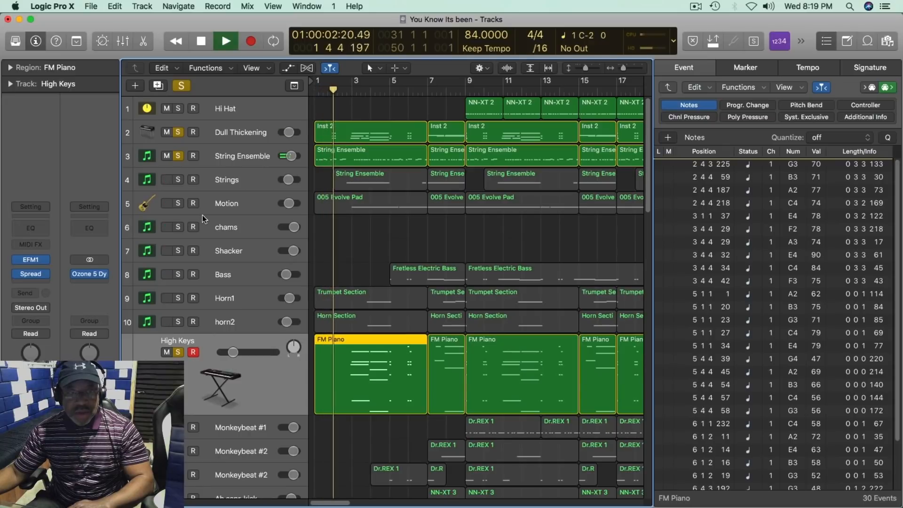
left_click(178, 155)
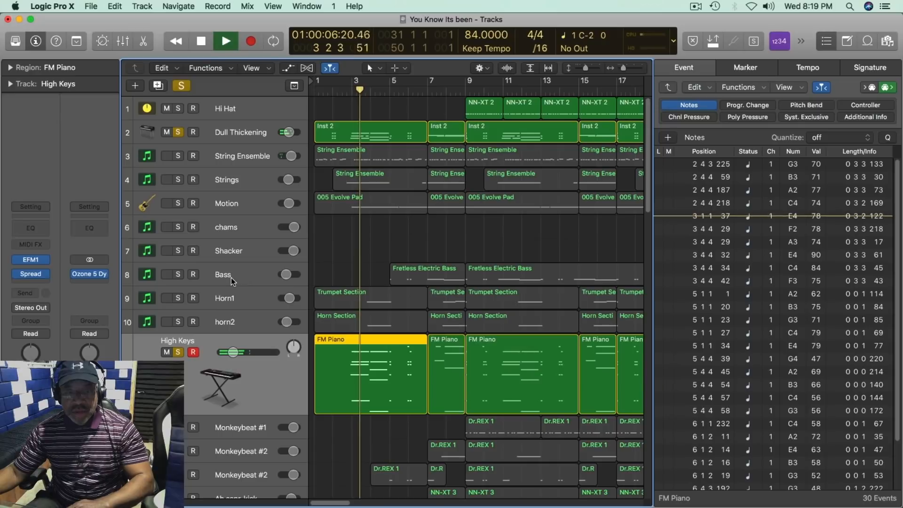
key("space")
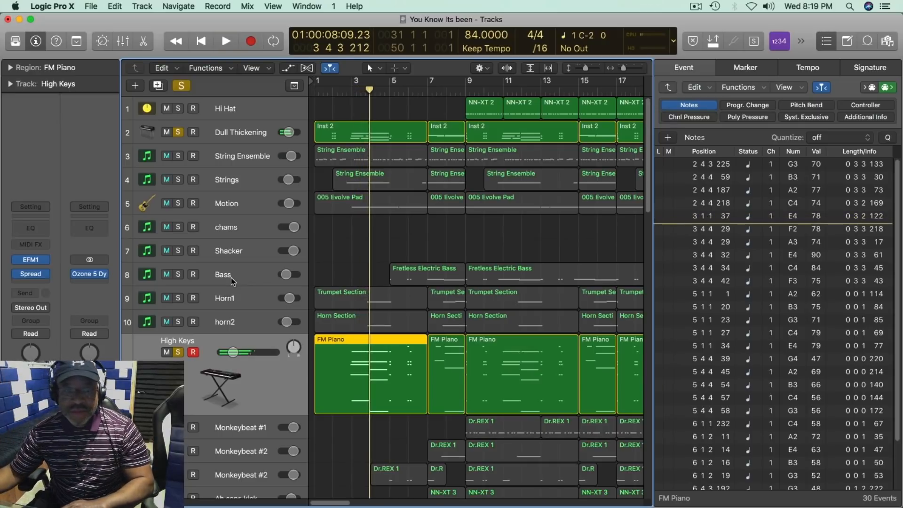
Step: Replay from the start and take Dull Thickening out of solo so only High Keys is heard
key("Return")
key("space")
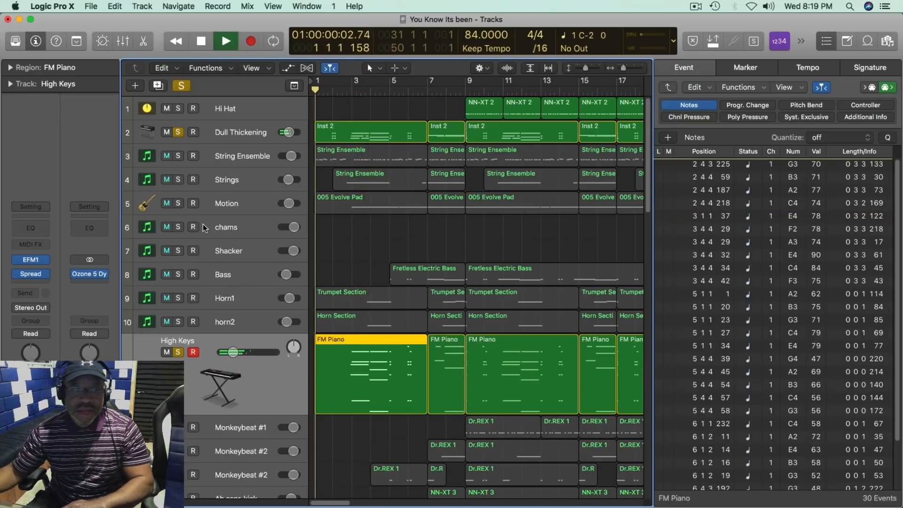
left_click(178, 133)
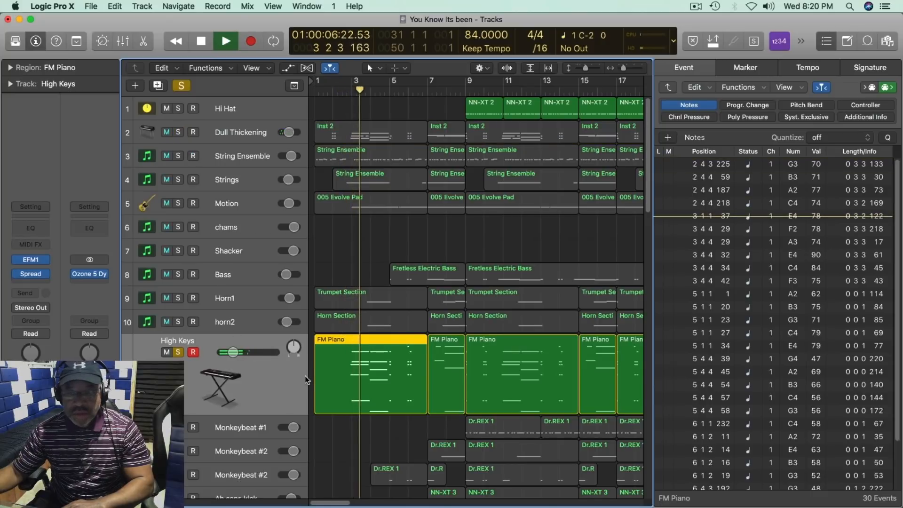
key("space")
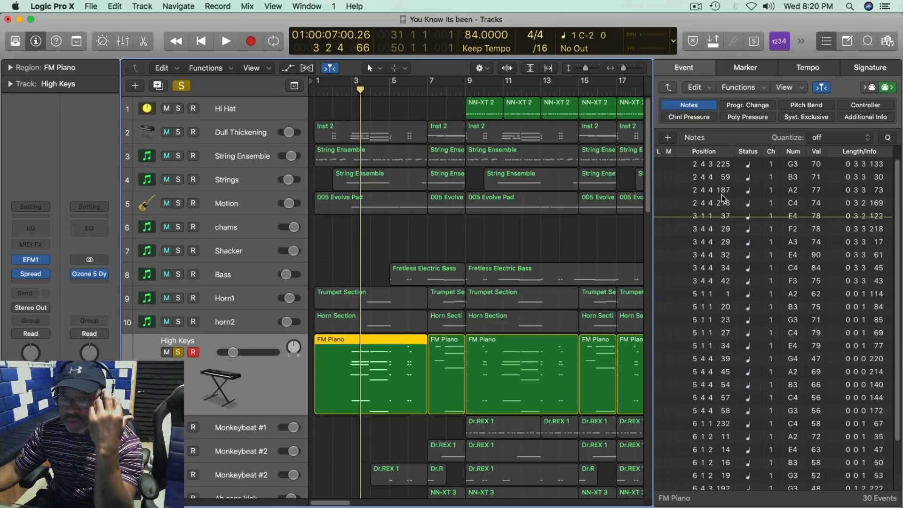
Step: Audition the opening chord's B3, E4 and C4 notes in the FM Piano region's event list
left_click(748, 178)
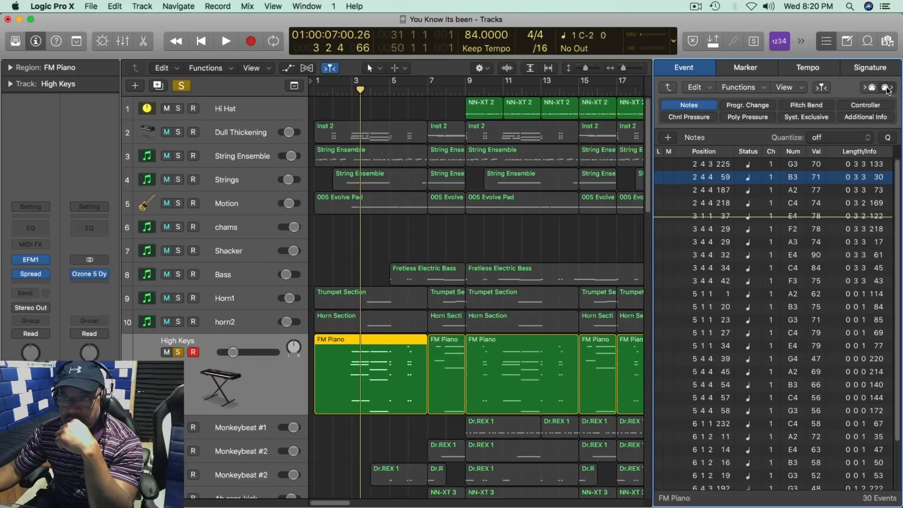
left_click(749, 217)
left_click(749, 203)
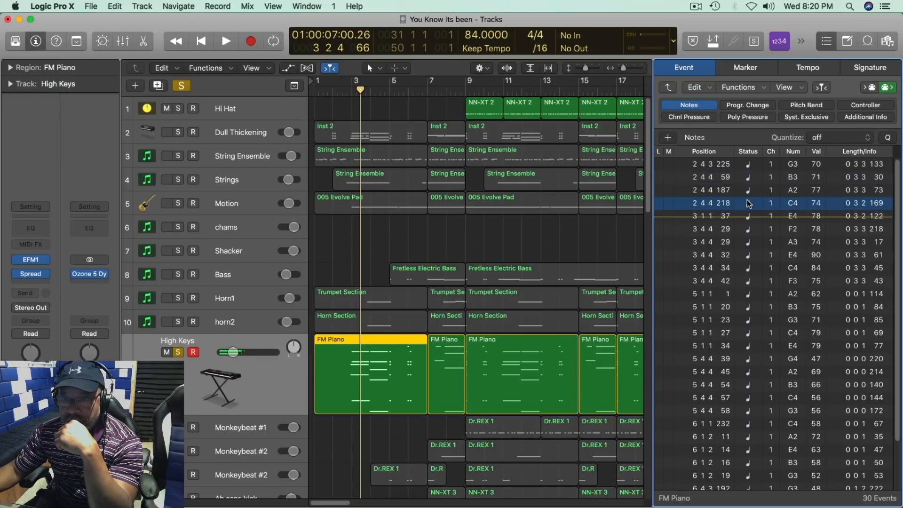
left_click(724, 179)
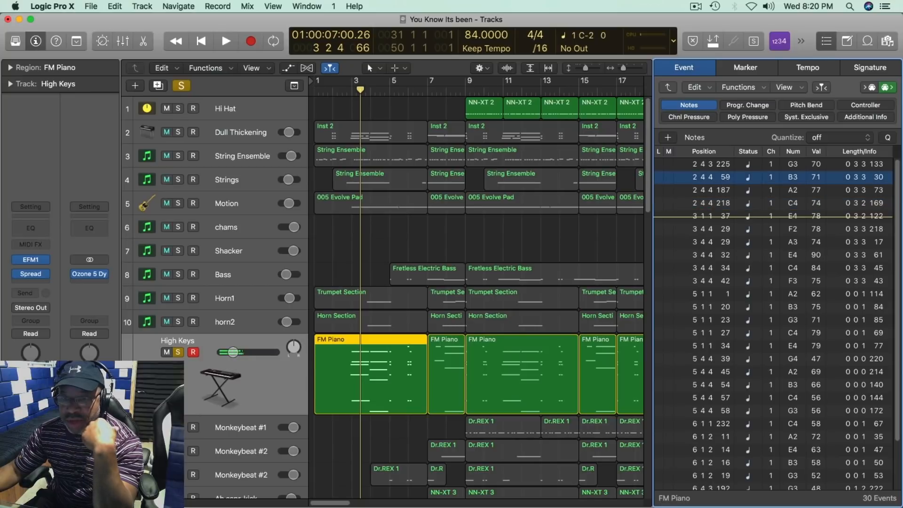
mouse_move(723, 173)
left_mouse_down()
mouse_move(716, 161)
mouse_move(727, 188)
left_mouse_up()
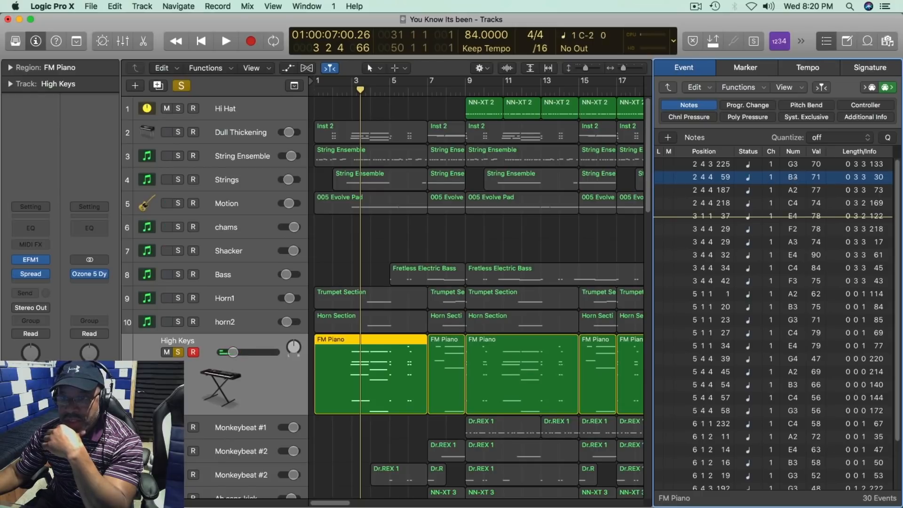
Step: Try changing the pitch of the B3 note at position 2 4 4 59 and undo the change
left_click_drag(795, 175, 794, 163)
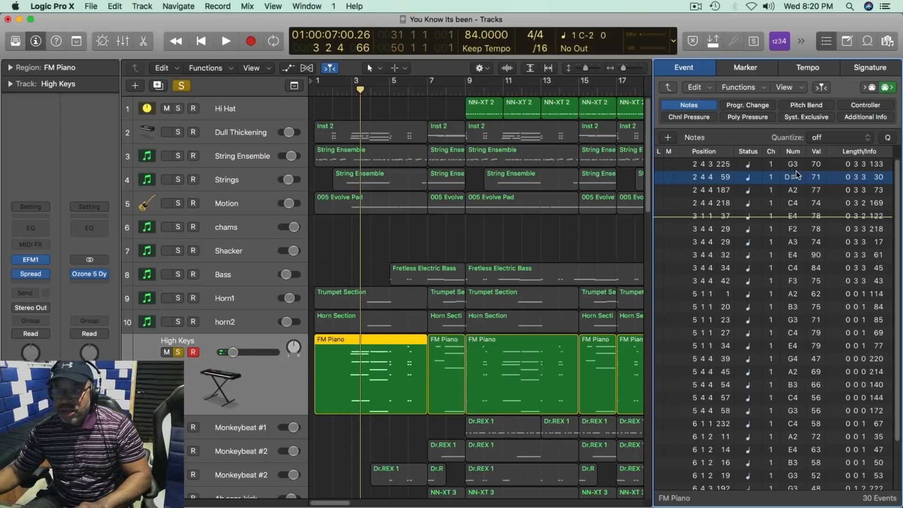
key("super+z")
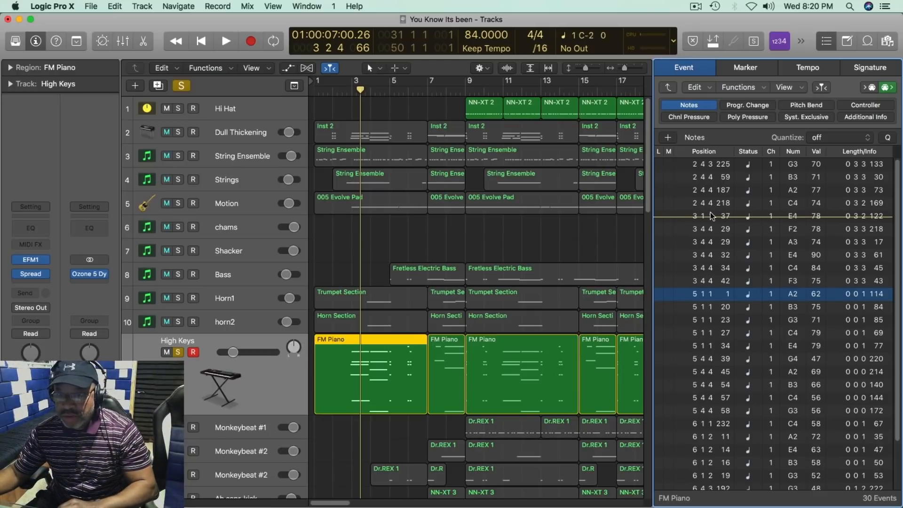
Step: Replay High Keys from the song start through bar 4 and select the second chord's notes, E4 through F3, in the event list
key("Return")
key("space")
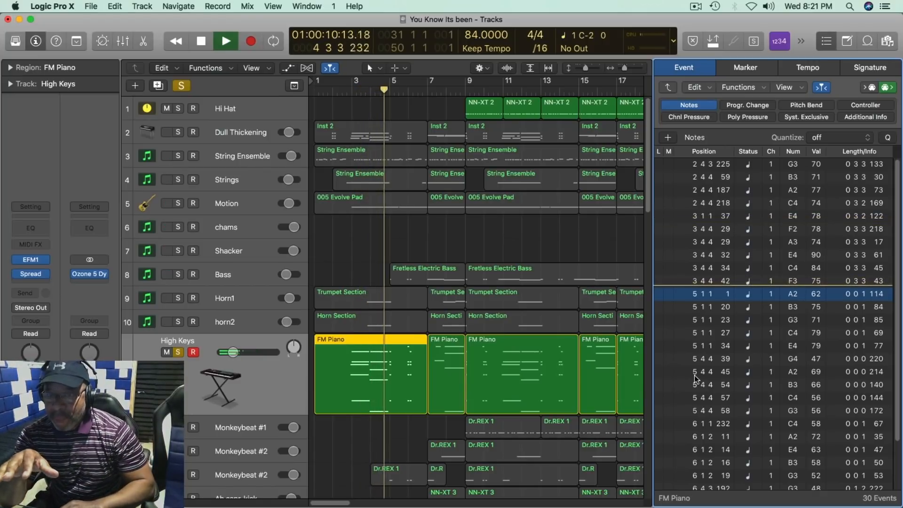
key("space")
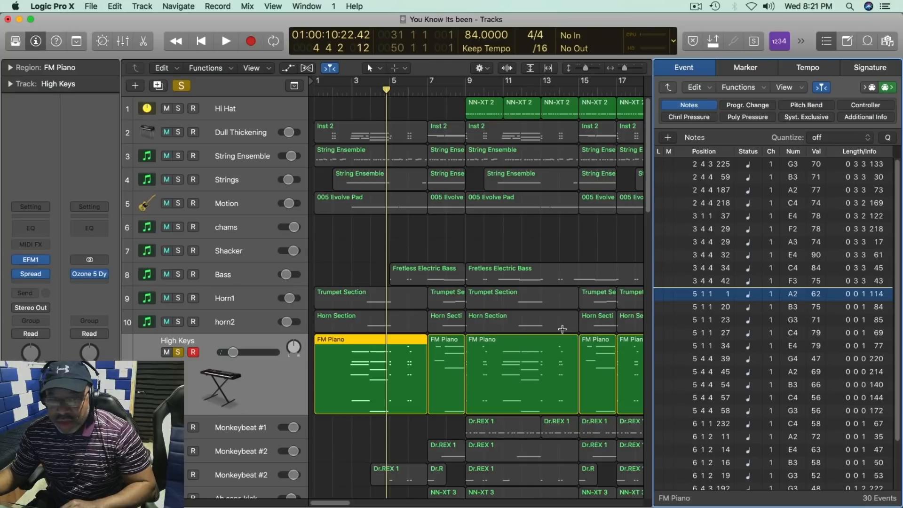
left_click_drag(750, 219, 745, 281)
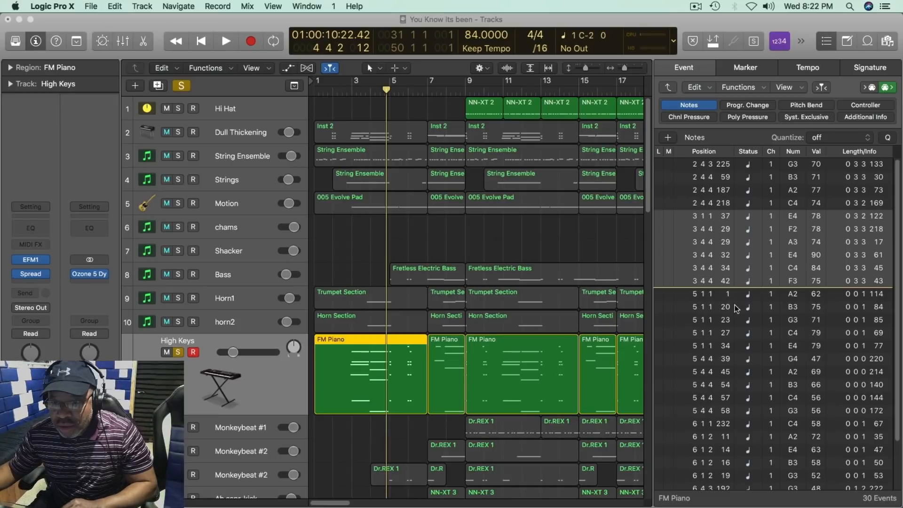
scroll(755, 351, "down", 3)
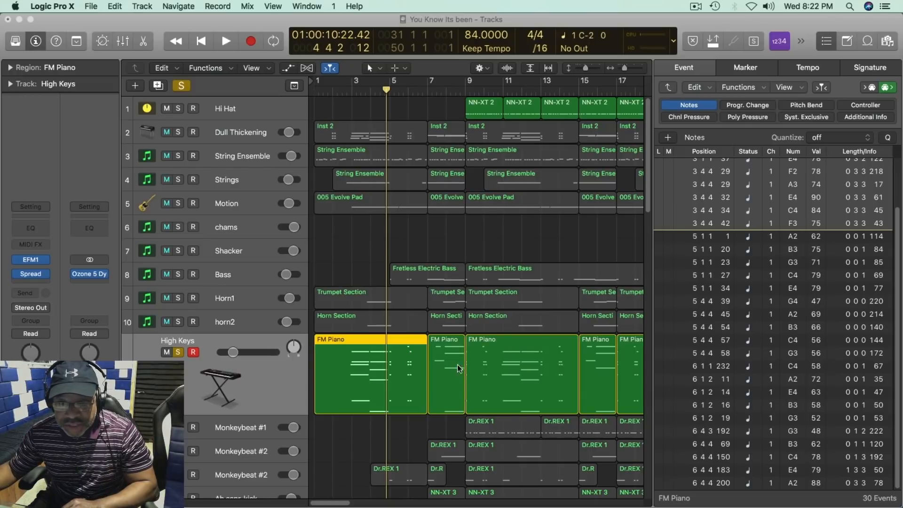
Step: Examine the note events of the FM Piano regions at bar 9 and bar 7 in the event list
left_click(512, 340)
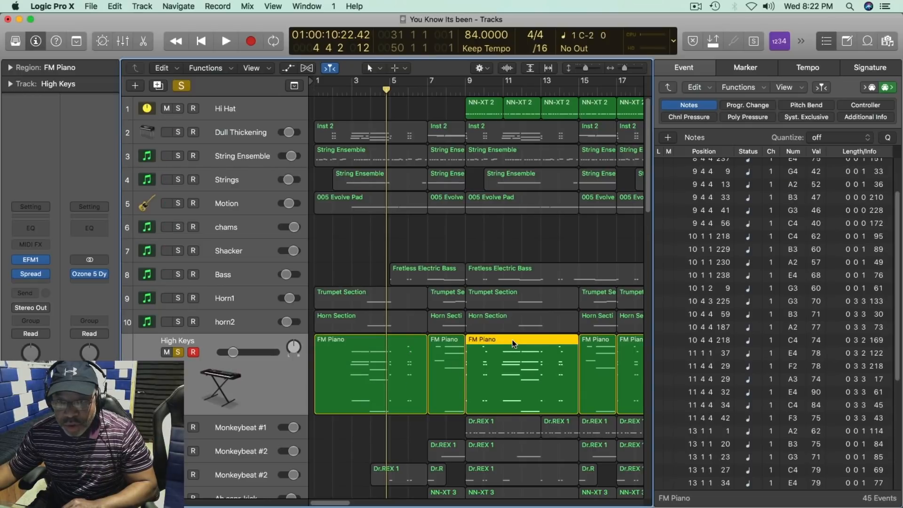
key("d")
key("d")
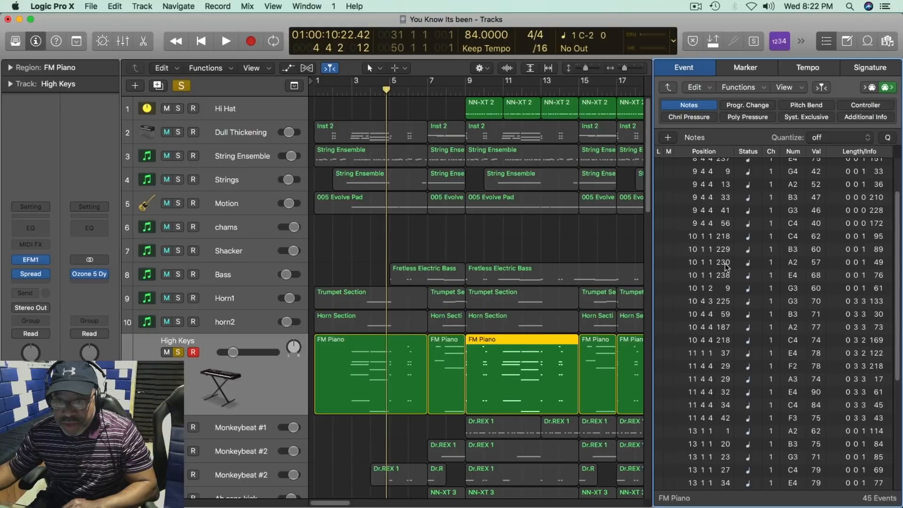
scroll(744, 323, "down", 4)
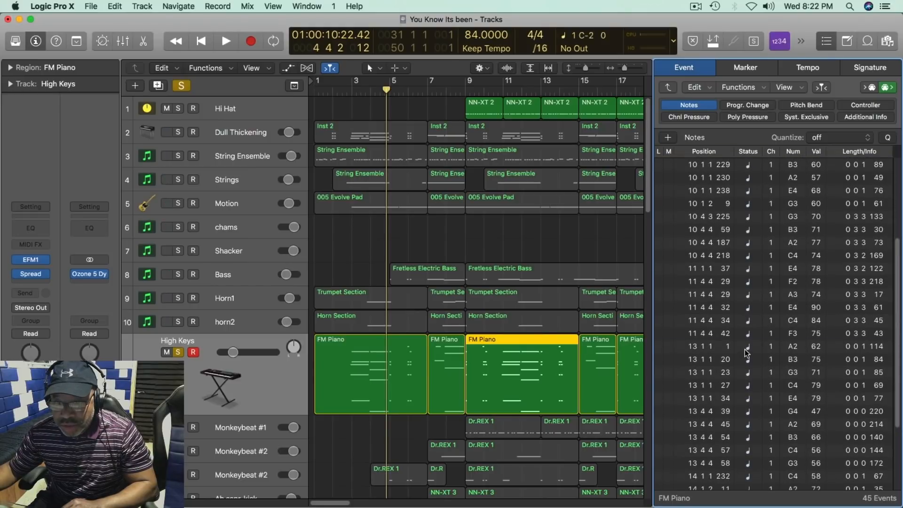
left_click(747, 350)
scroll(747, 352, "down", 1)
scroll(747, 353, "up", 4)
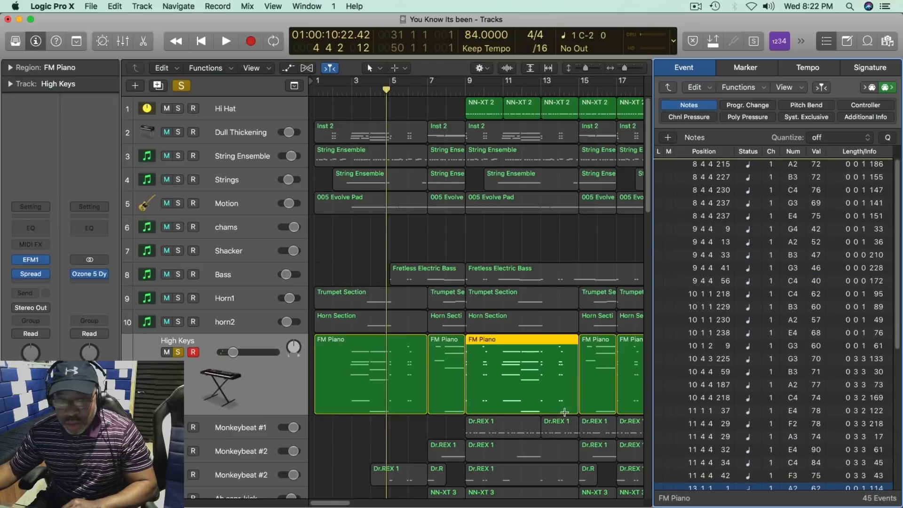
left_click(445, 345)
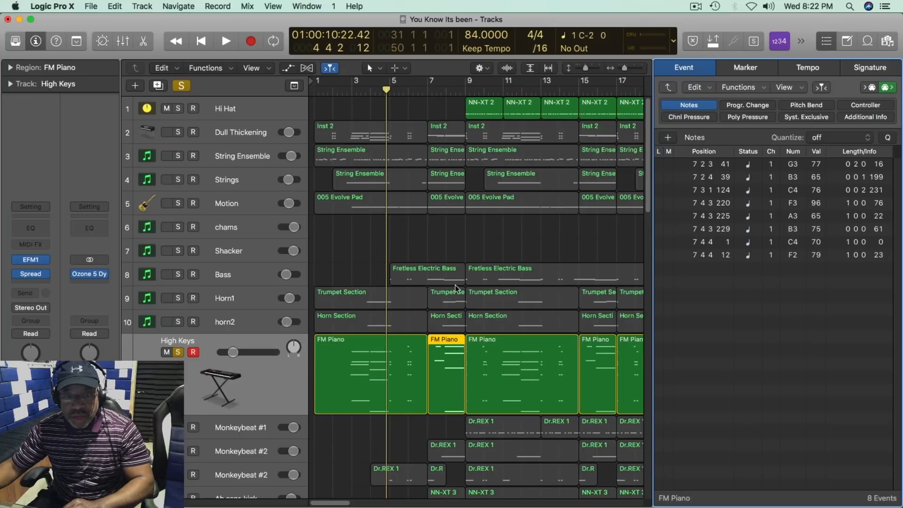
Step: Review the notes of the Bass track's first and second Fretless Electric Bass regions and close the event list
left_click(249, 269)
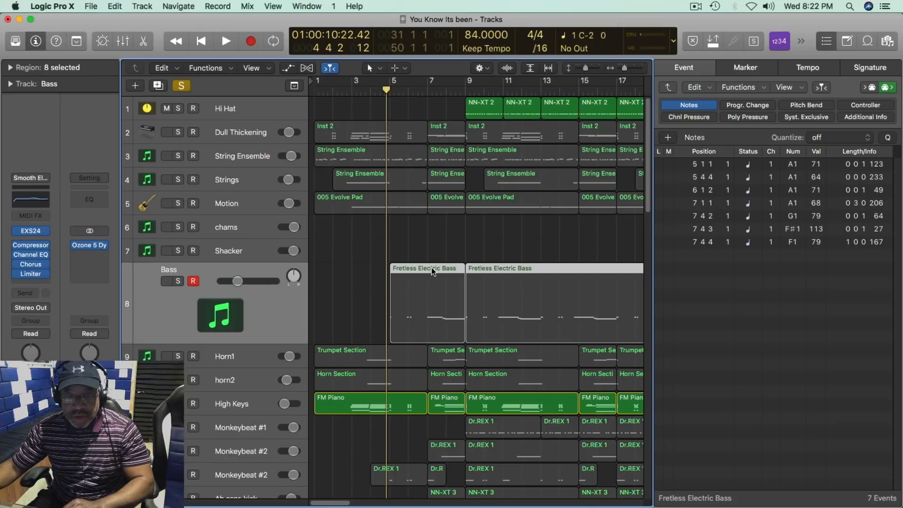
left_click(434, 244)
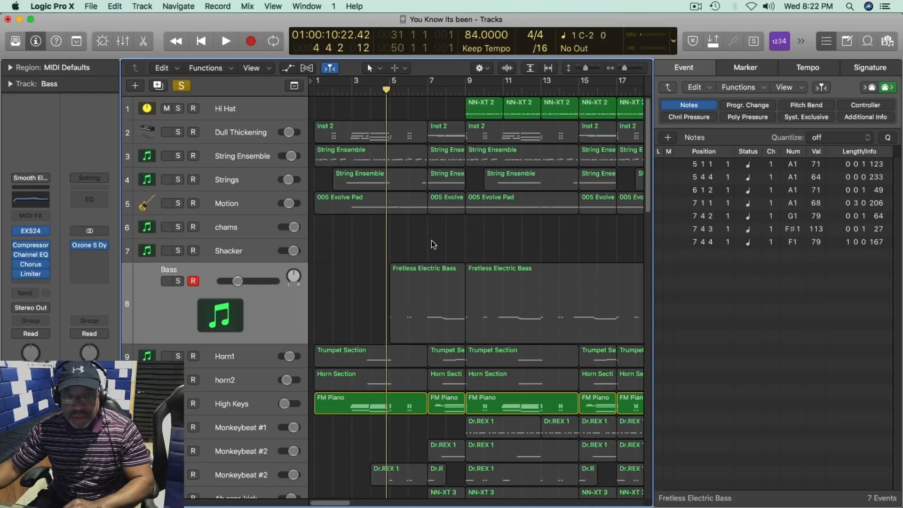
left_click(431, 268)
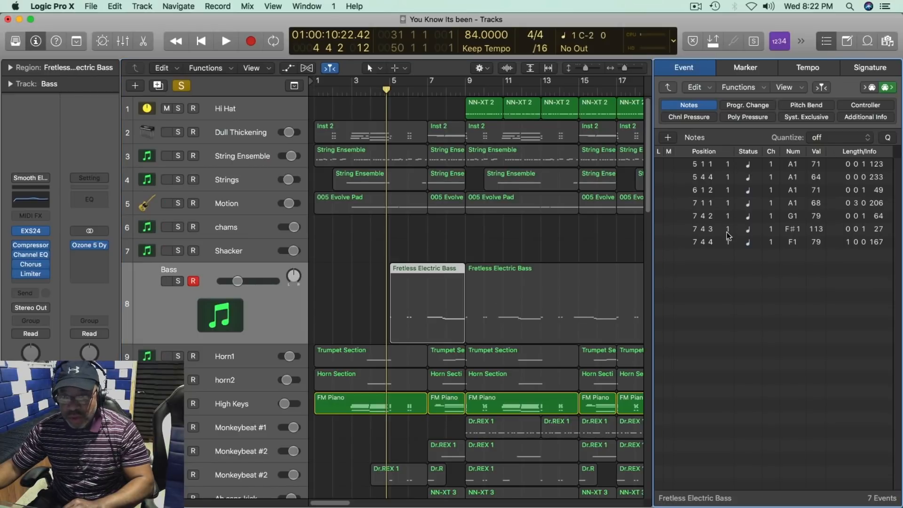
left_click(546, 271)
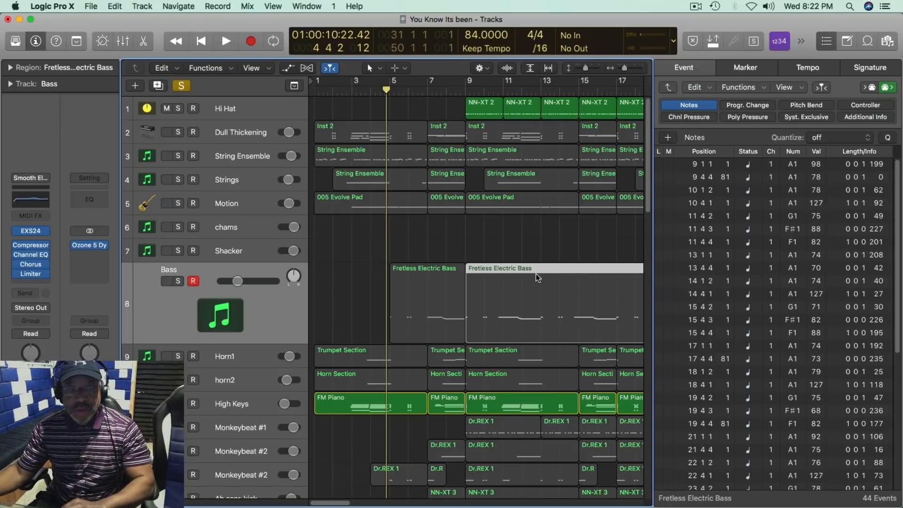
left_click(669, 73)
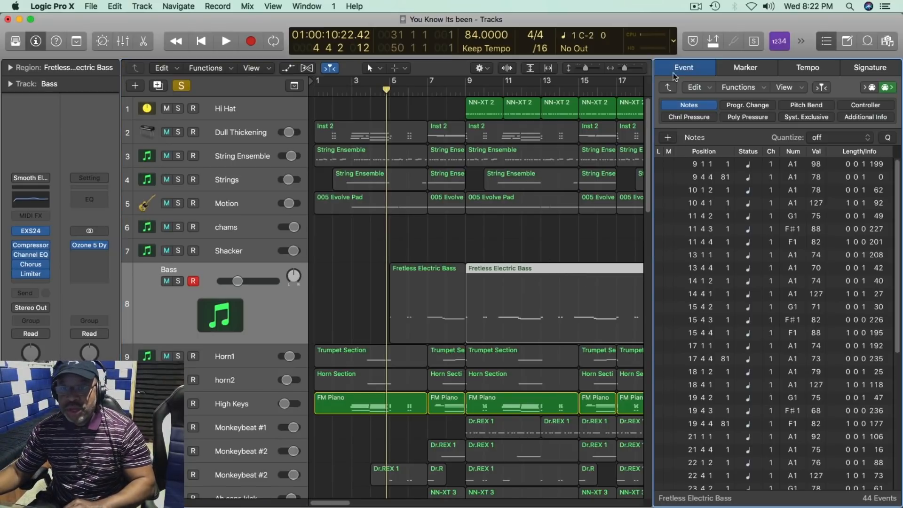
key("d")
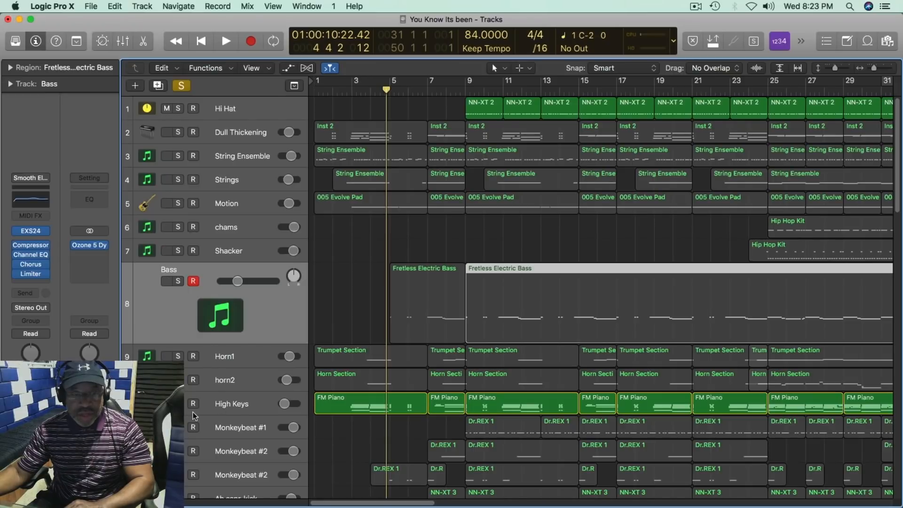
Step: Turn off solo and play the full mix from the song start to bar 13
key("ctrl+s")
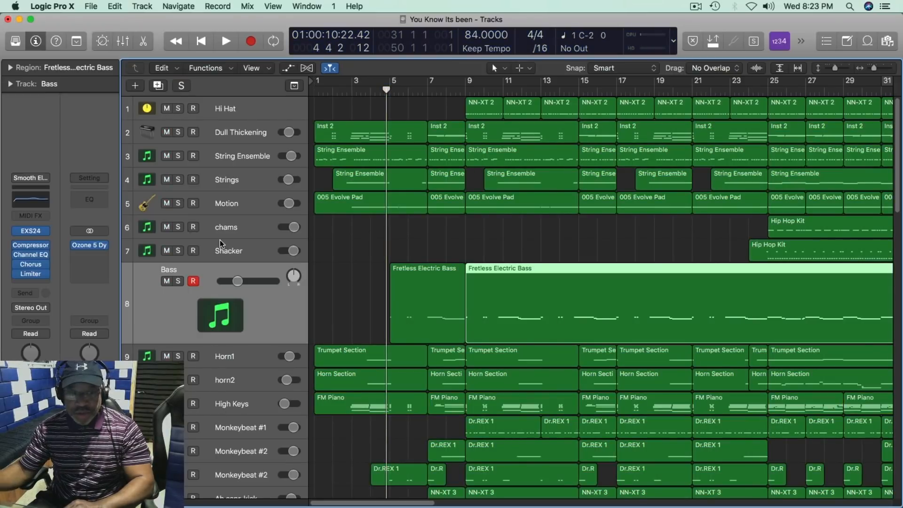
key("Return")
key("space")
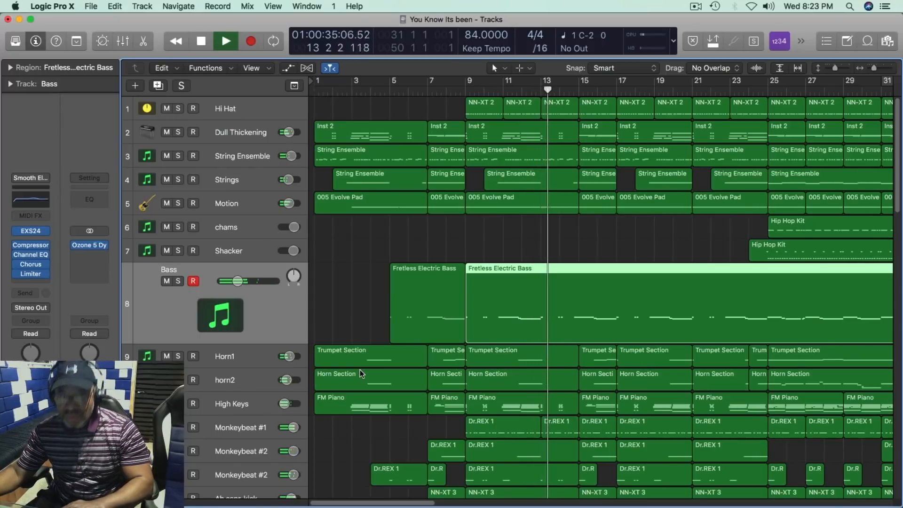
key("space")
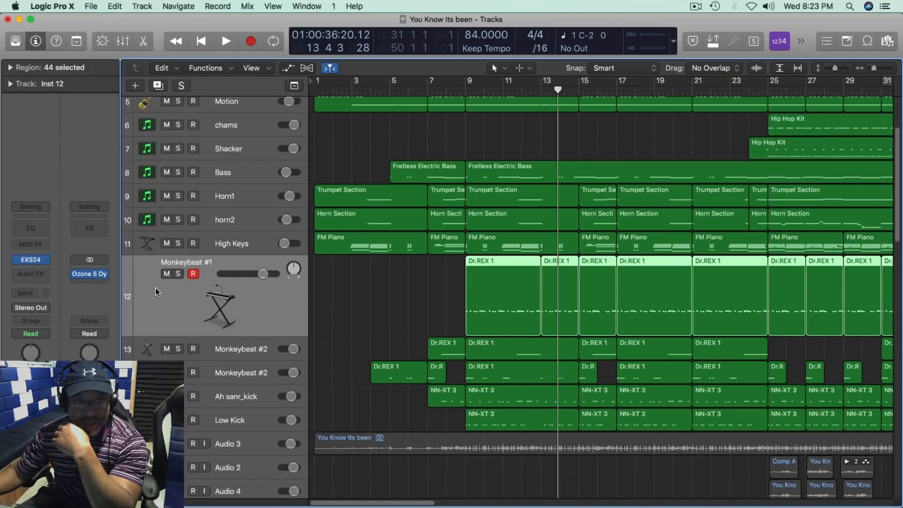
Step: Solo the Monkeybeat #1 track and play its selected Dr.REX 1 regions through bar 13
left_click(178, 274)
key("shift+space")
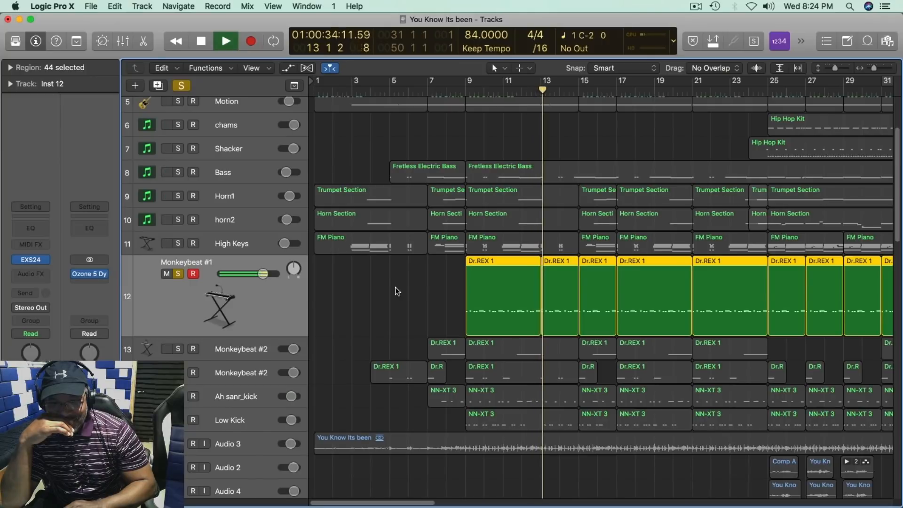
key("space")
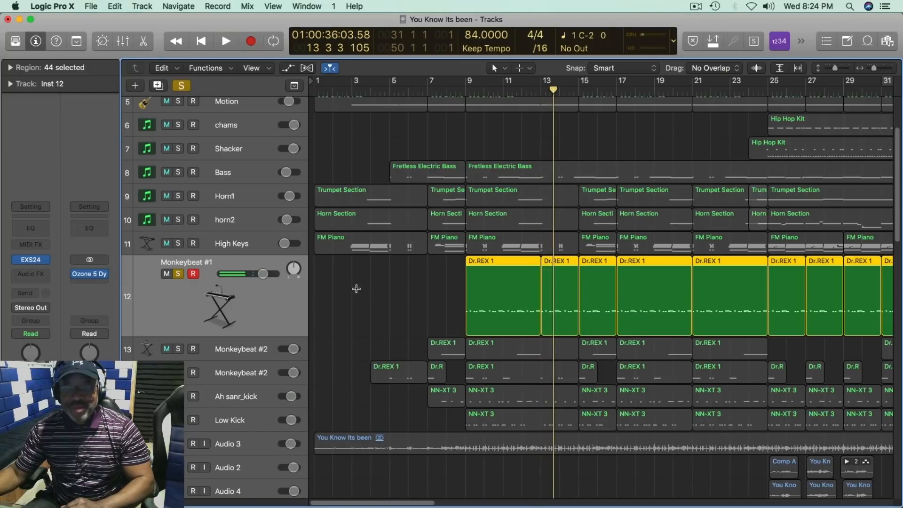
Step: Select the Dr.REX 1 region at bar 9 on Monkeybeat #1, show its notes in the event list and play it
left_click(366, 268)
left_click(515, 264)
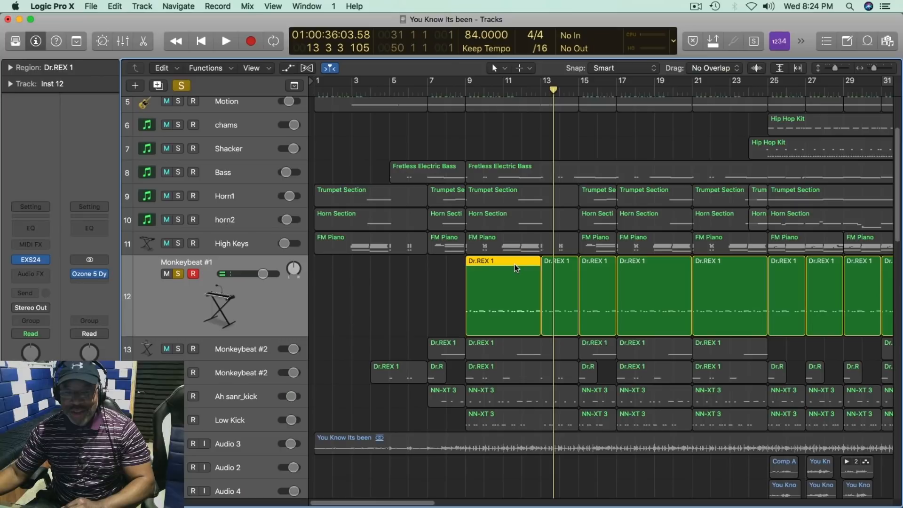
key("e")
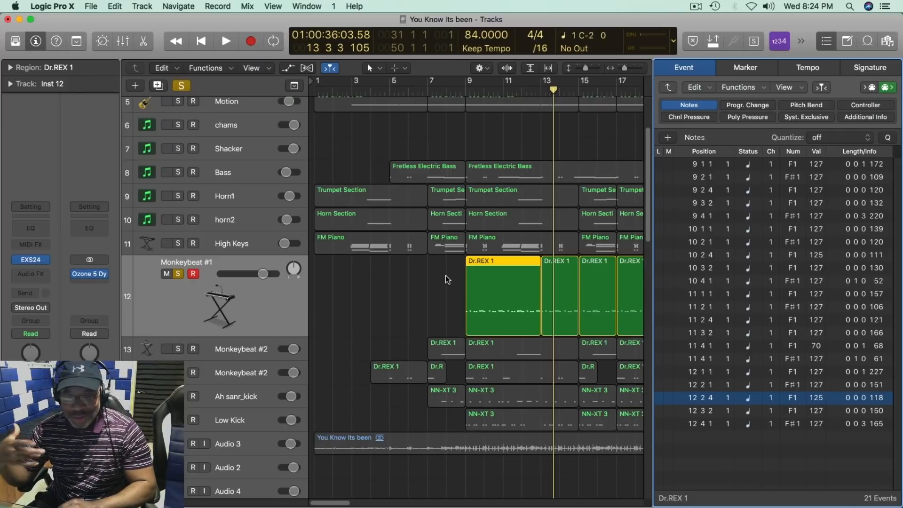
key("shift+space")
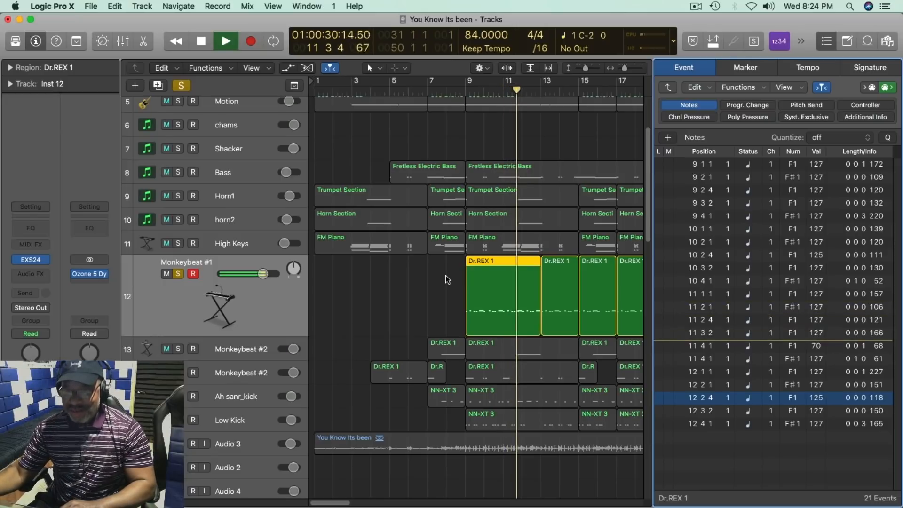
key("space")
Step: Select and solo the Low Kick track and play it together with Monkeybeat #1
left_click(237, 422)
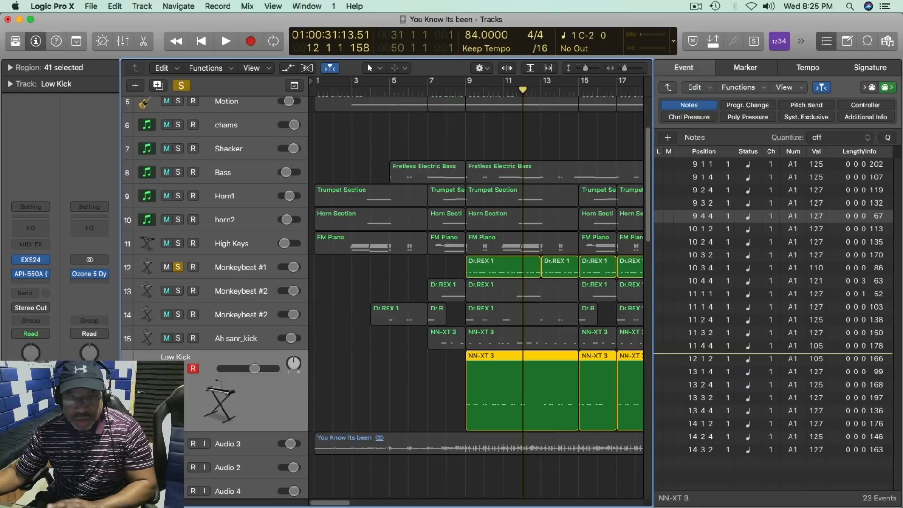
left_click(224, 38)
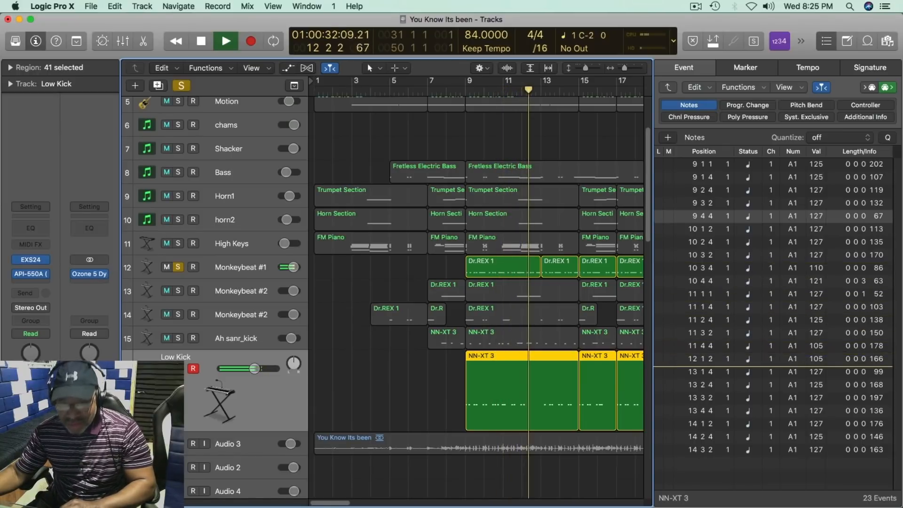
key("space")
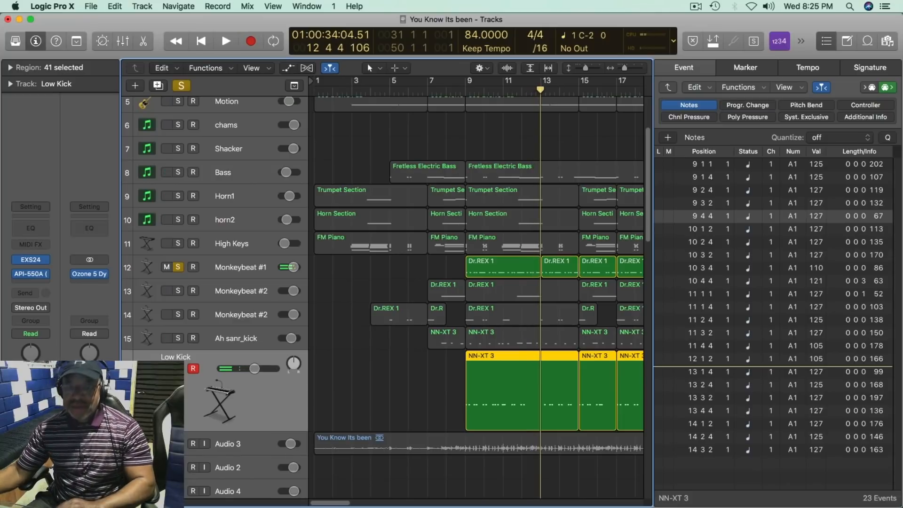
Step: Take Monkeybeat #1 out of solo and play Low Kick alone from bar 9
left_click(178, 268)
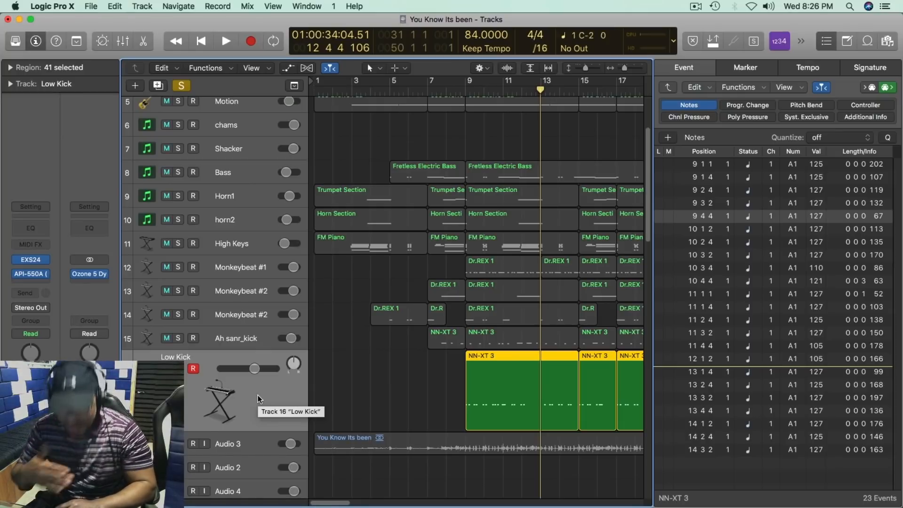
key("space")
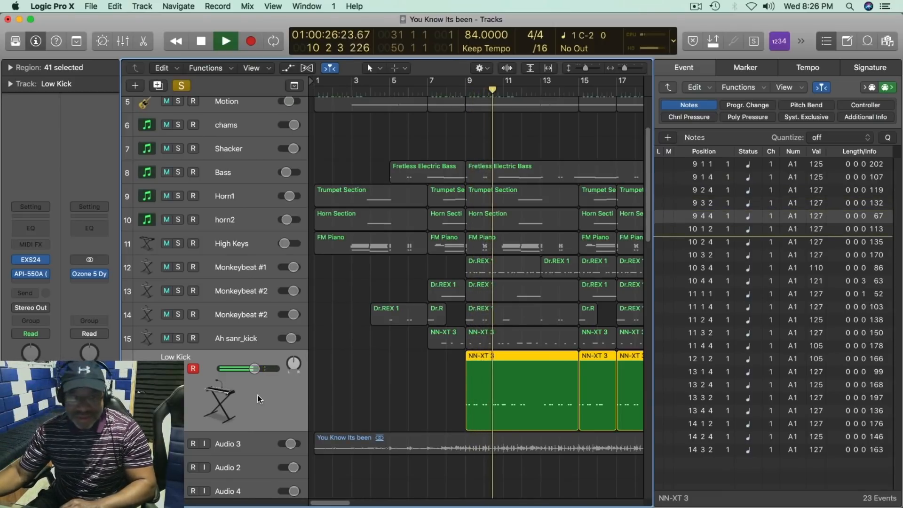
scroll(251, 368, "up", 4)
key("space")
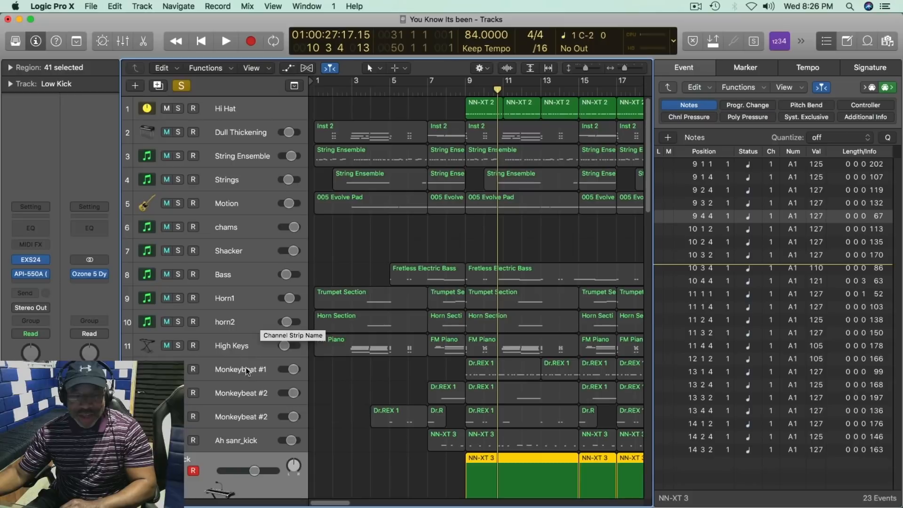
Step: Turn off solo on Low Kick and close the event list to return to the full arrangement
key("s")
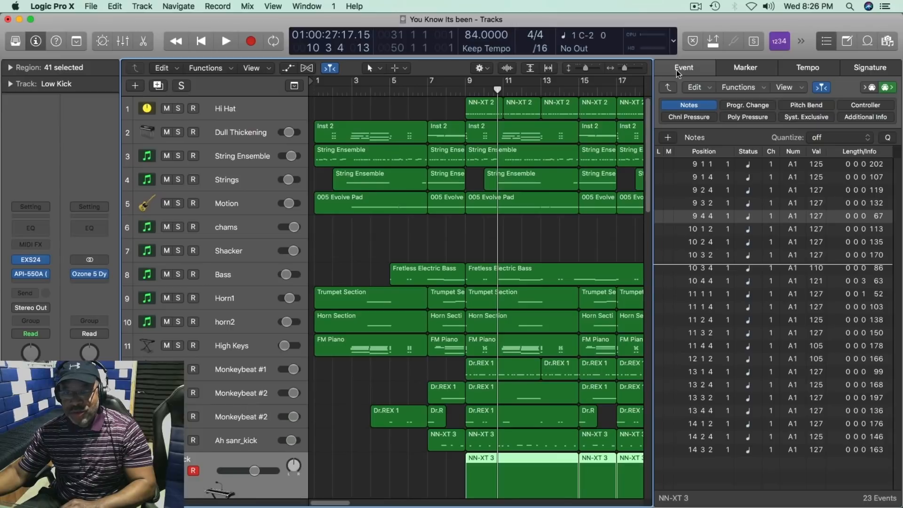
key("d")
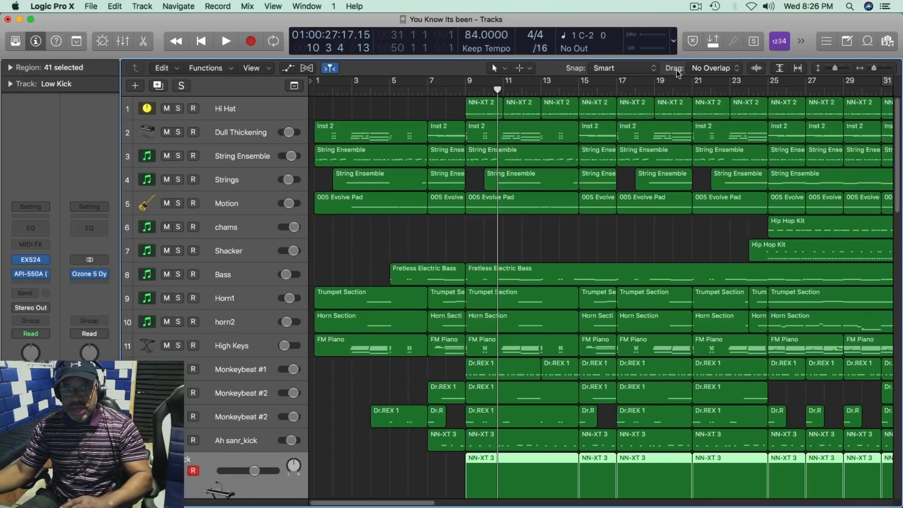
scroll(597, 255, "right", 5)
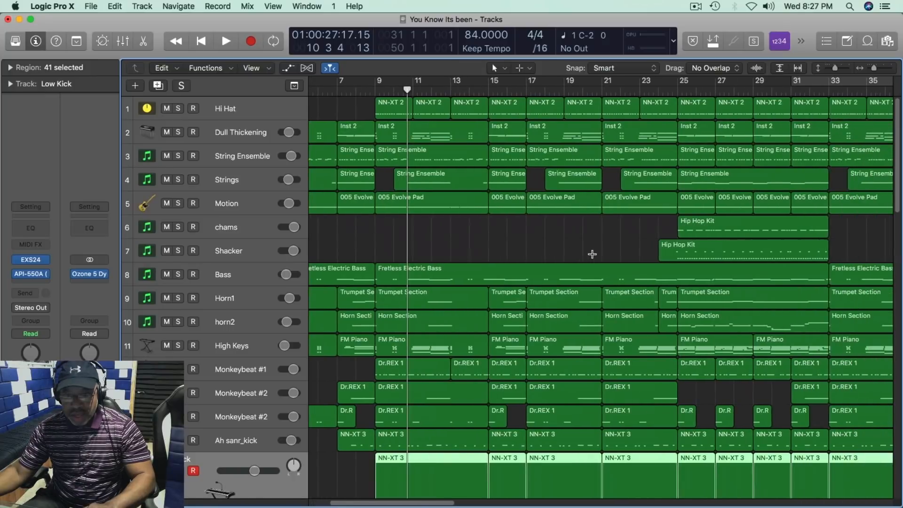
scroll(592, 254, "right", 2)
scroll(592, 254, "down", 4)
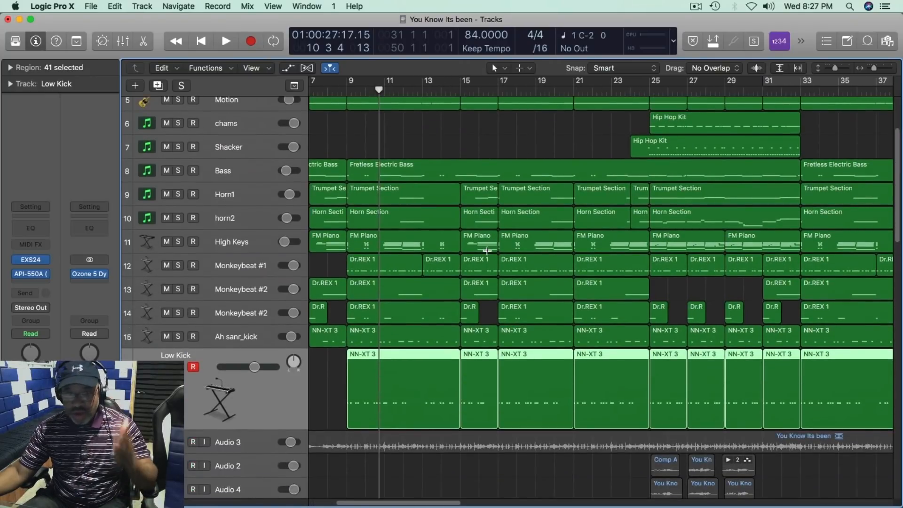
Step: Play the full arrangement from bar 15 and look over all the instrument tracks
scroll(487, 251, "up", 4)
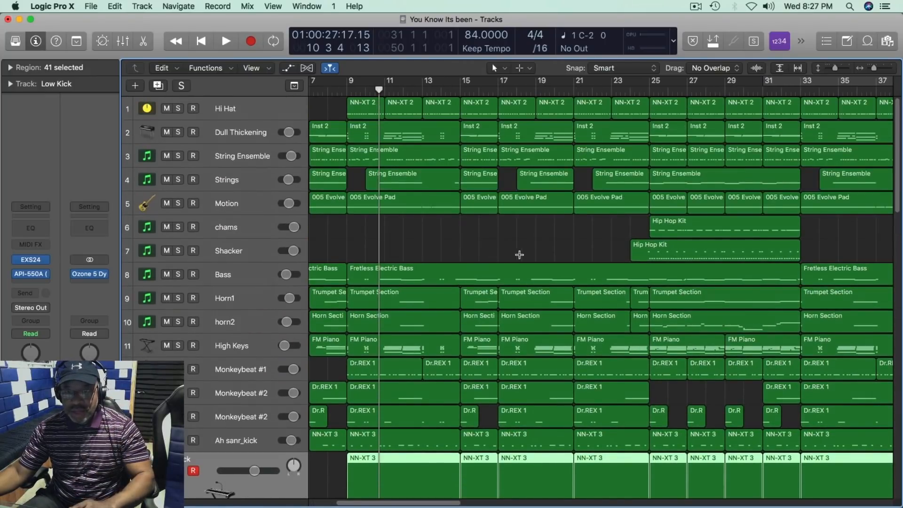
left_click(602, 93)
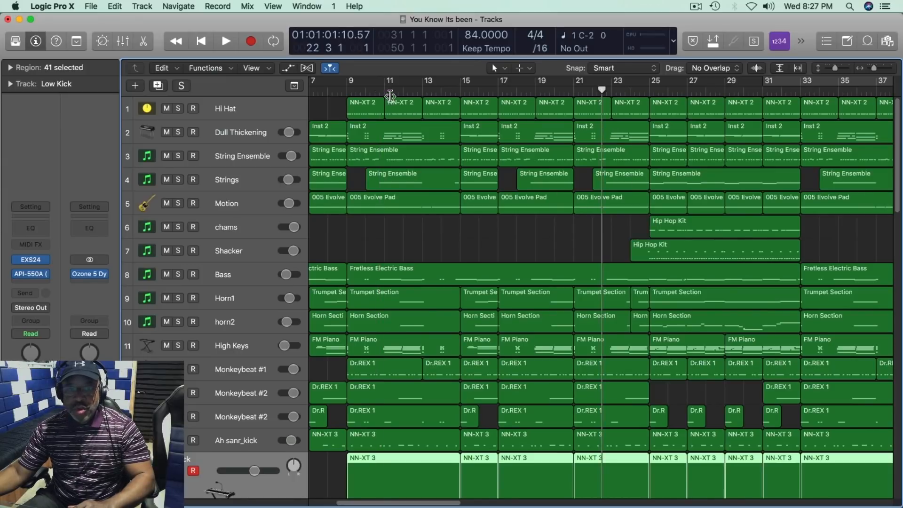
left_click(460, 91)
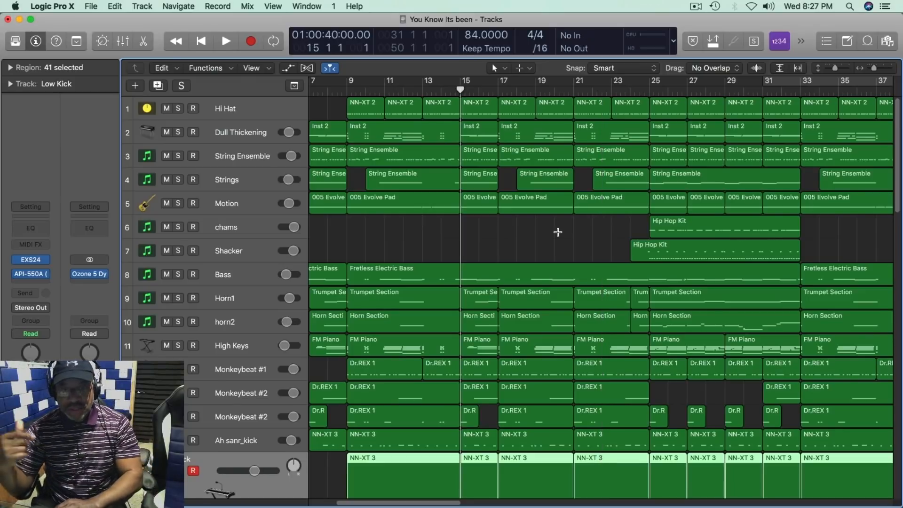
key("space")
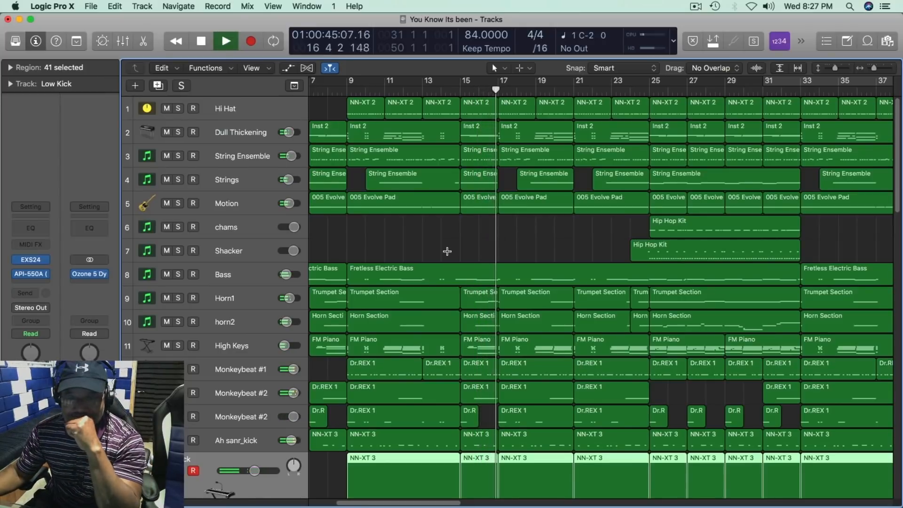
scroll(447, 251, "down", 5)
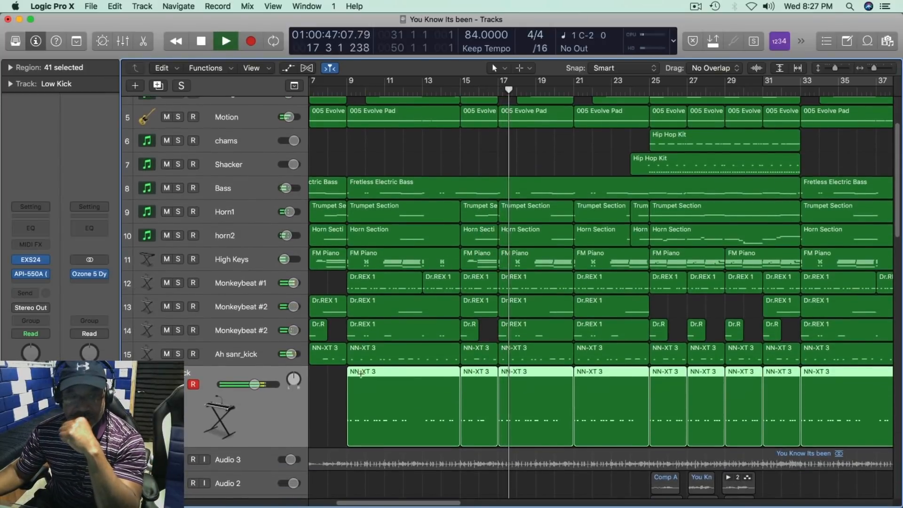
scroll(285, 421, "down", 2)
scroll(278, 386, "up", 1)
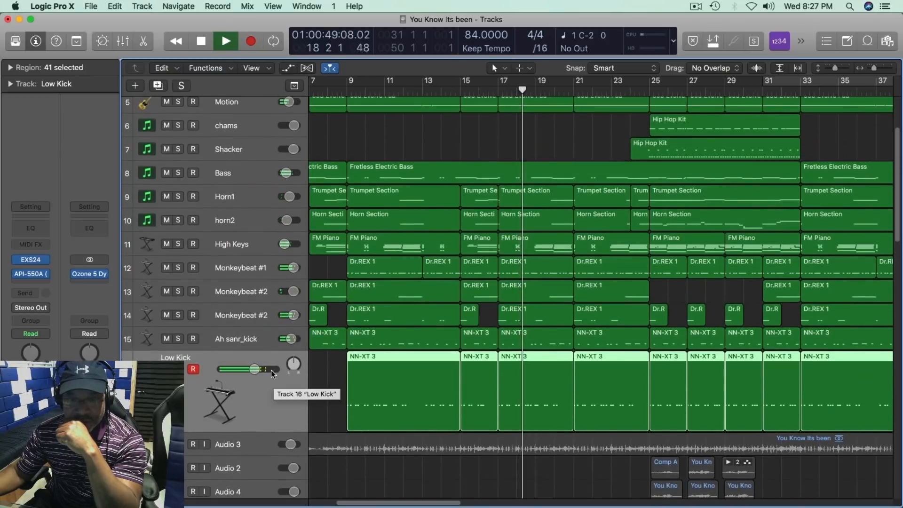
scroll(235, 320, "up", 5)
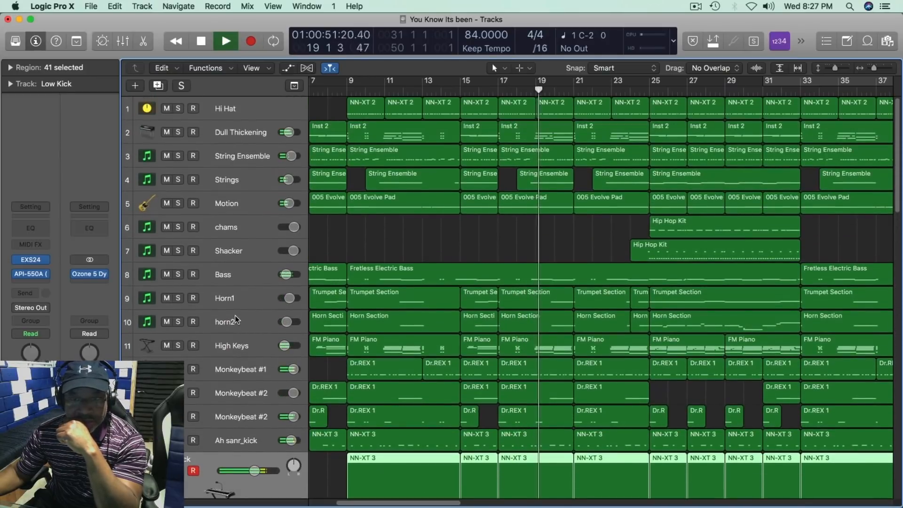
Step: Select the Motion track, hear it soloed during playback, and return to the full mix before stopping
left_click(235, 199)
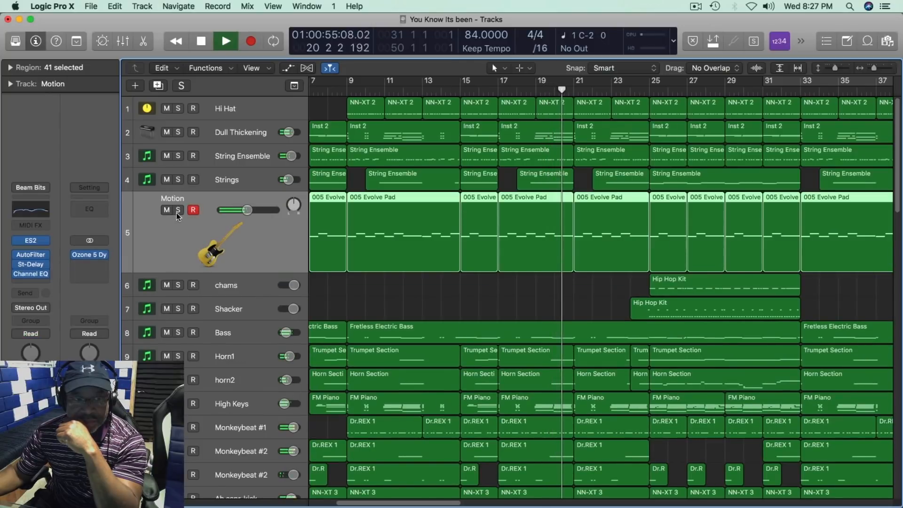
left_click(177, 211)
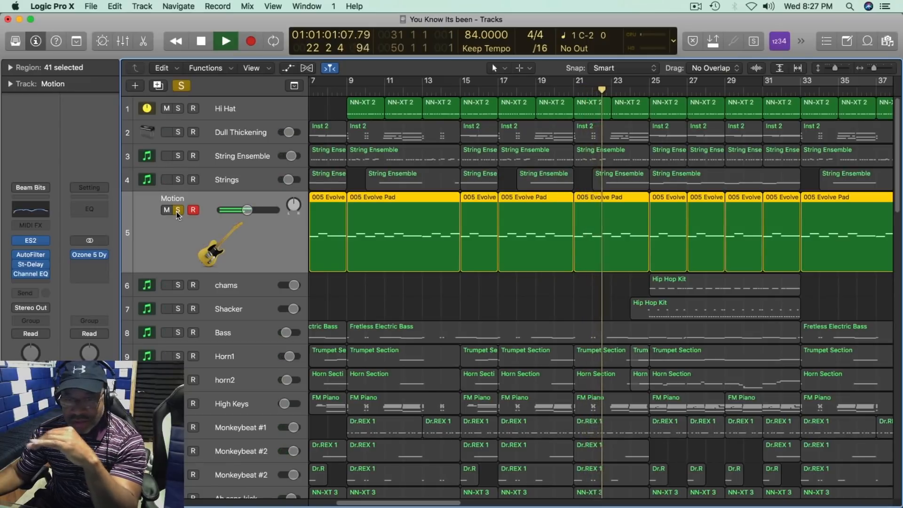
left_click(177, 211)
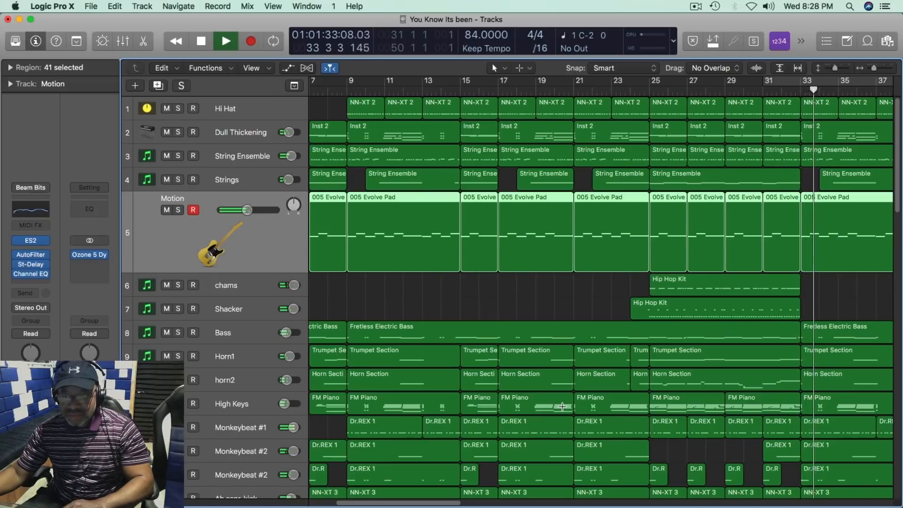
key("space")
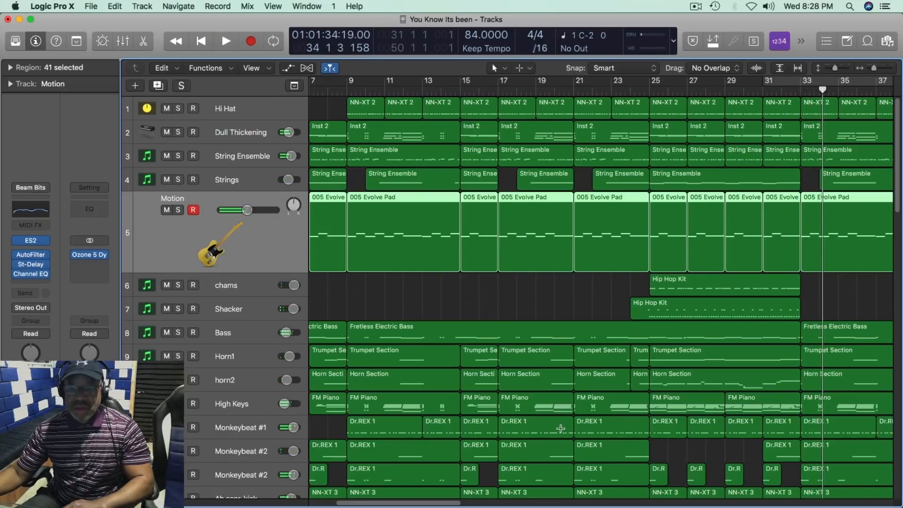
Step: Select and solo the High Keys track and play it from bar 23
left_click(253, 406)
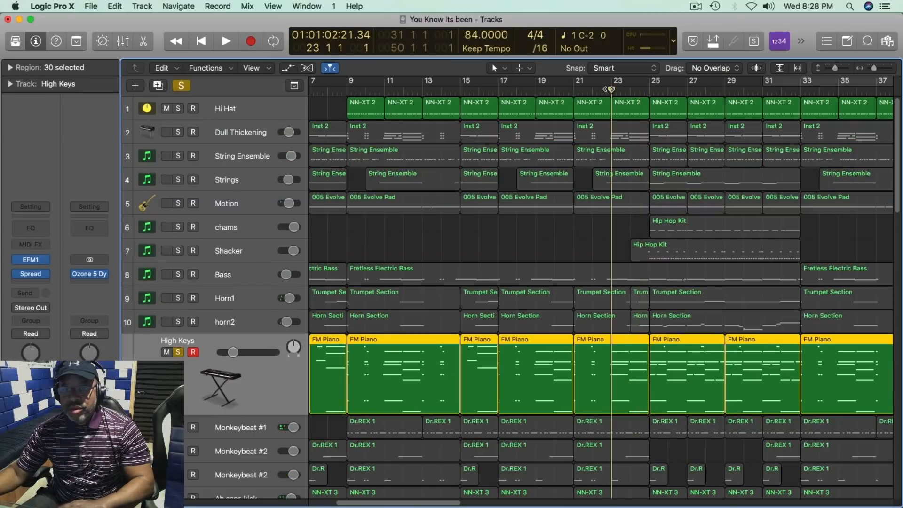
key("space")
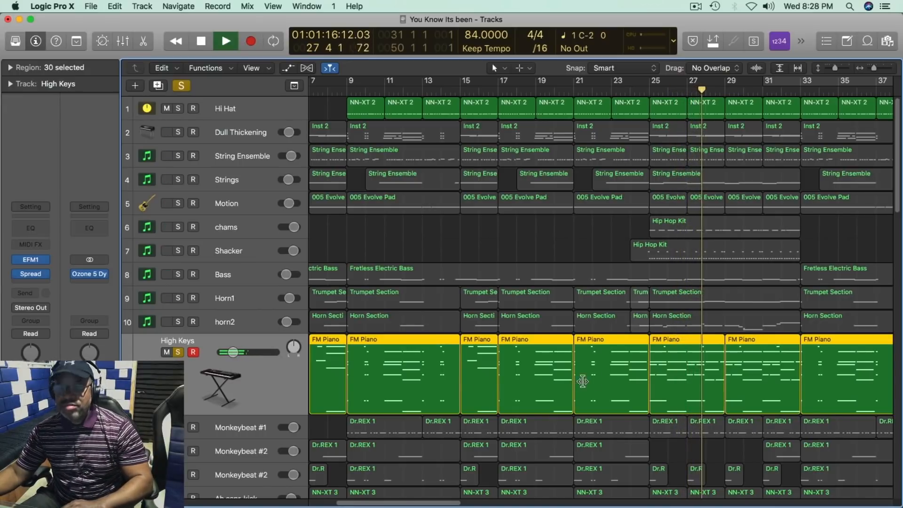
key("space")
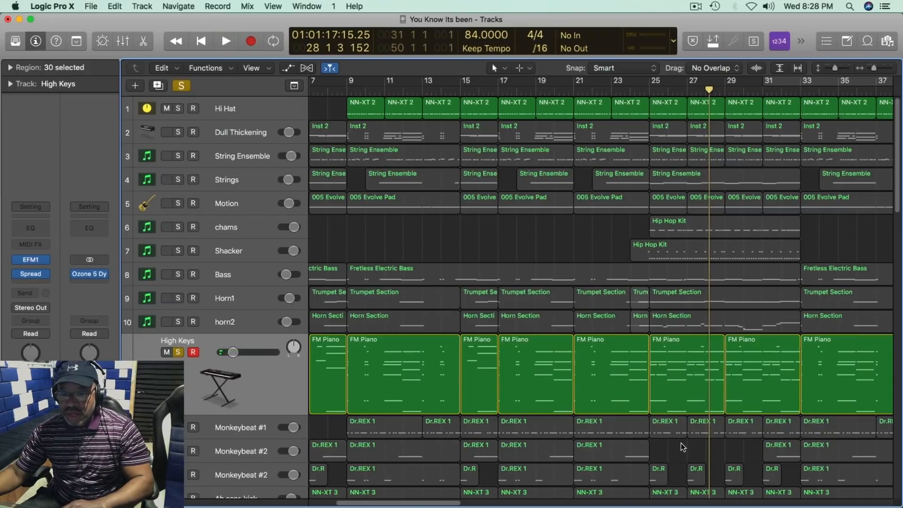
Step: Select the FM Piano region at bar 25 on High Keys, examine its notes in the event list and close the list
left_click(687, 338)
key("d")
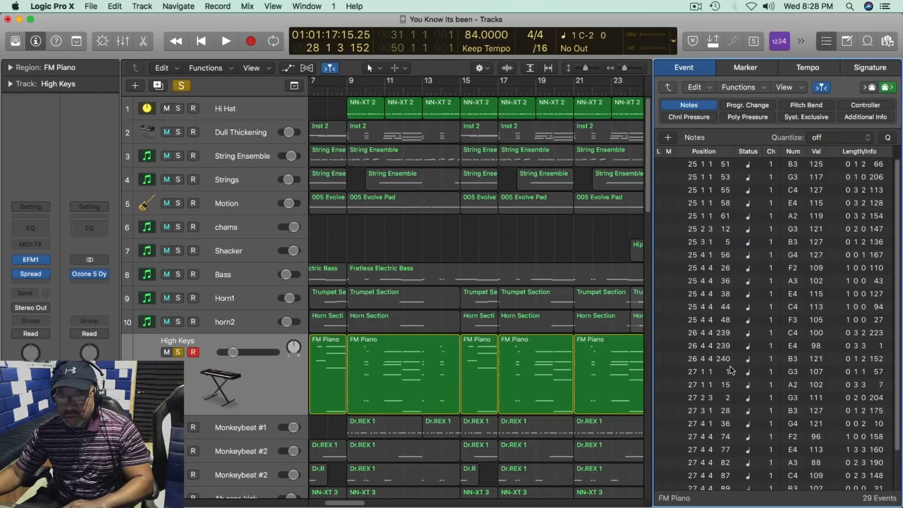
scroll(733, 372, "down", 3)
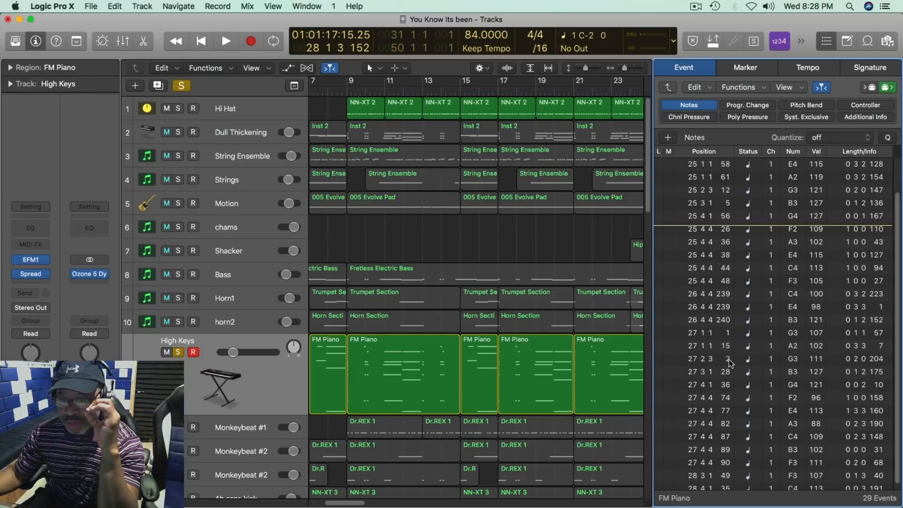
scroll(740, 303, "up", 3)
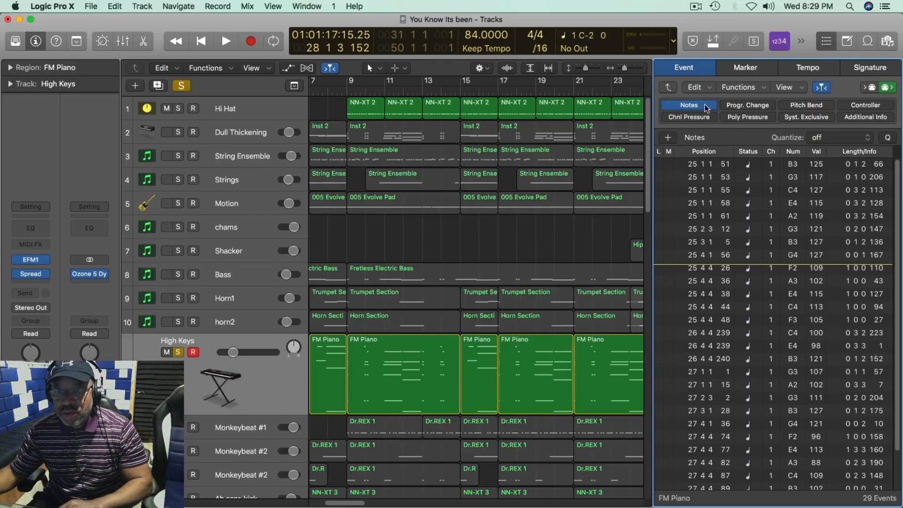
key("e")
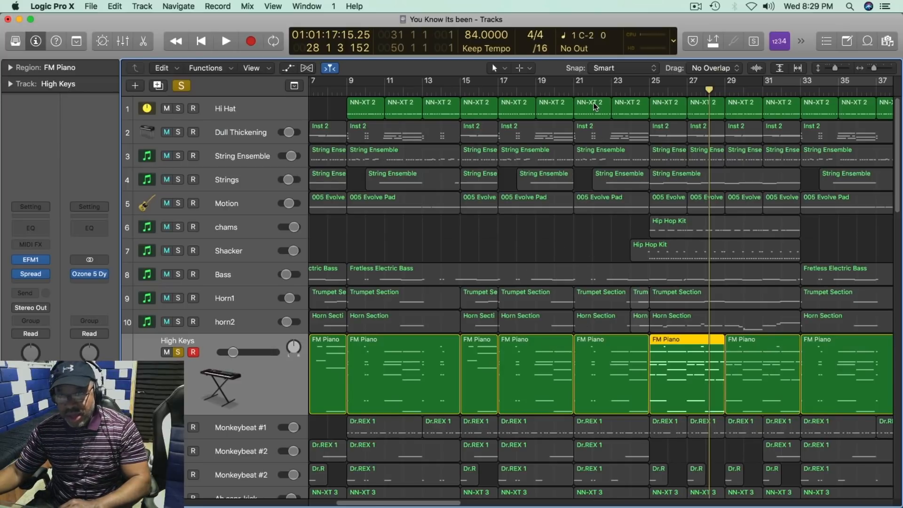
Step: Select and solo the chams track, play its Hip Hop Kit region at bar 25 and raise the track volume slightly
left_click(270, 109)
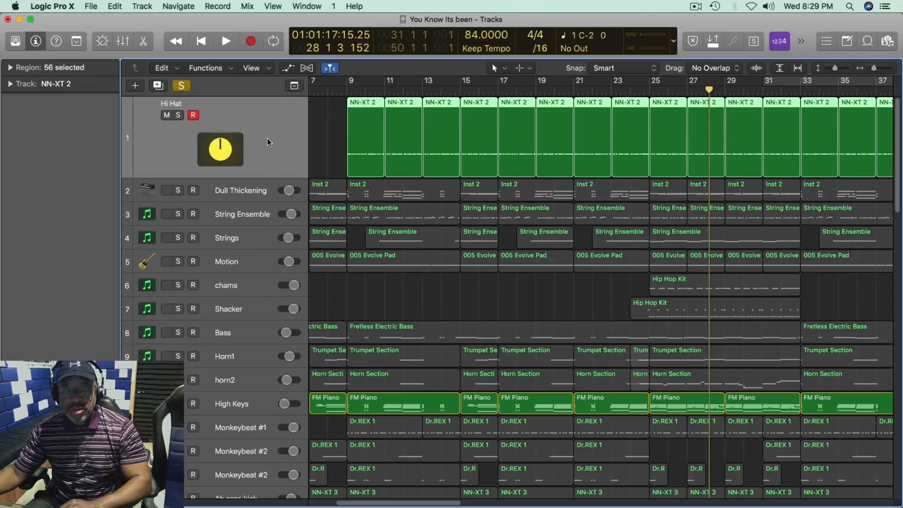
left_click(245, 283)
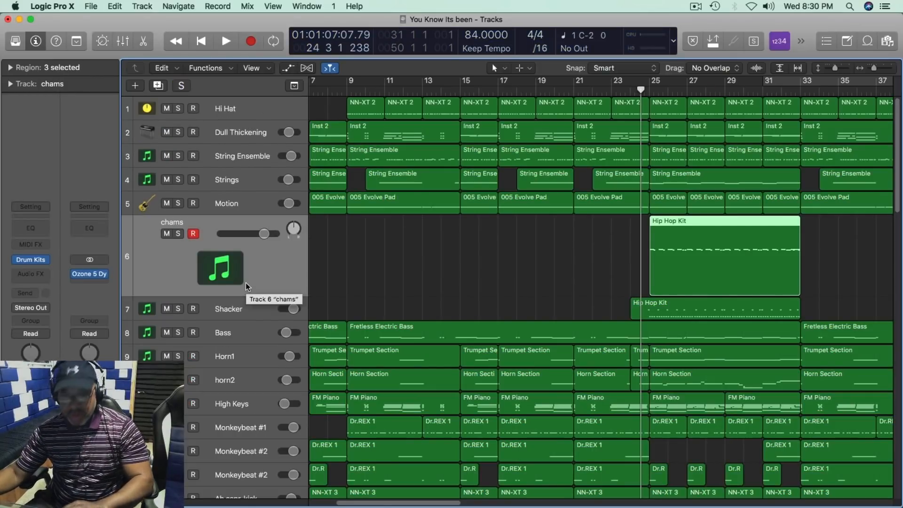
key("space")
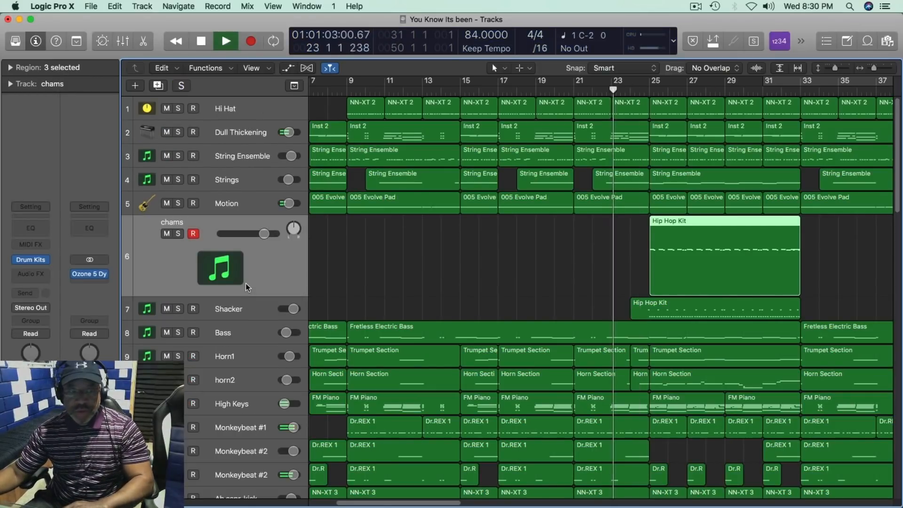
left_click(178, 233)
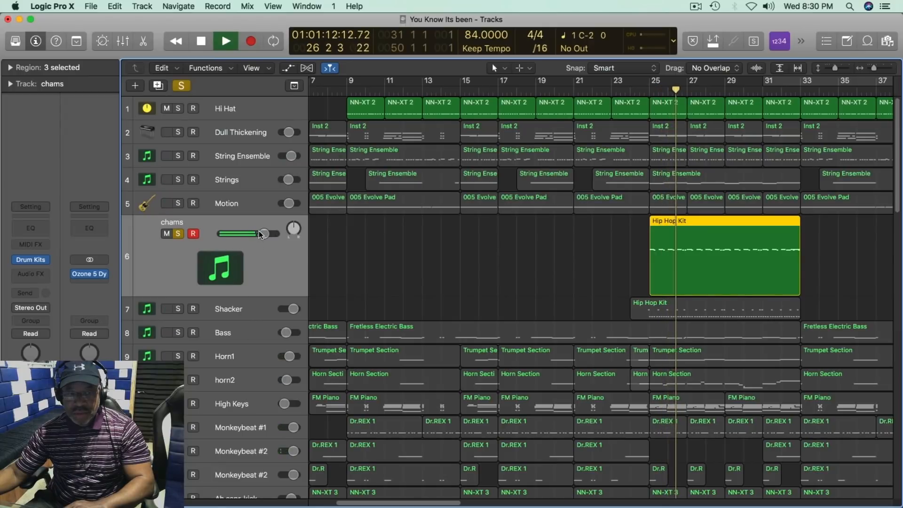
left_click_drag(260, 233, 265, 233)
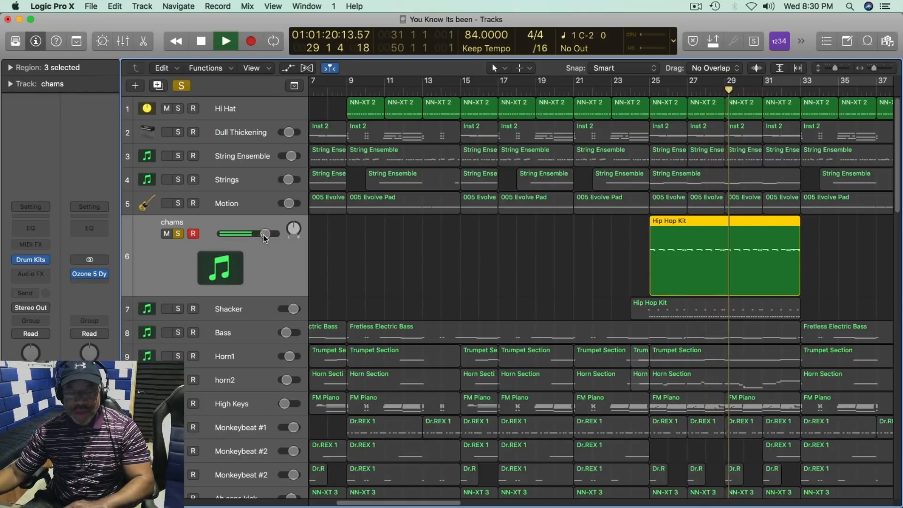
Step: Play the Shacker track soloed together with chams, and take both tracks out of solo
key("space")
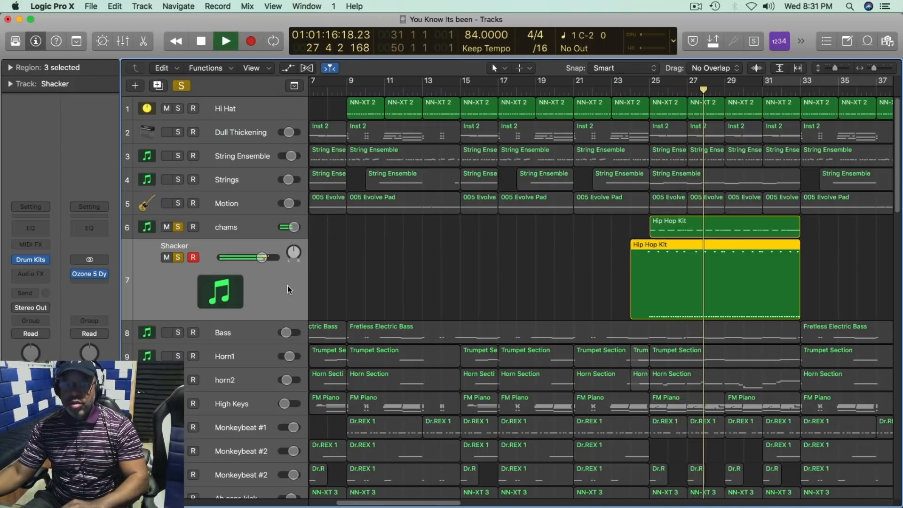
key("space")
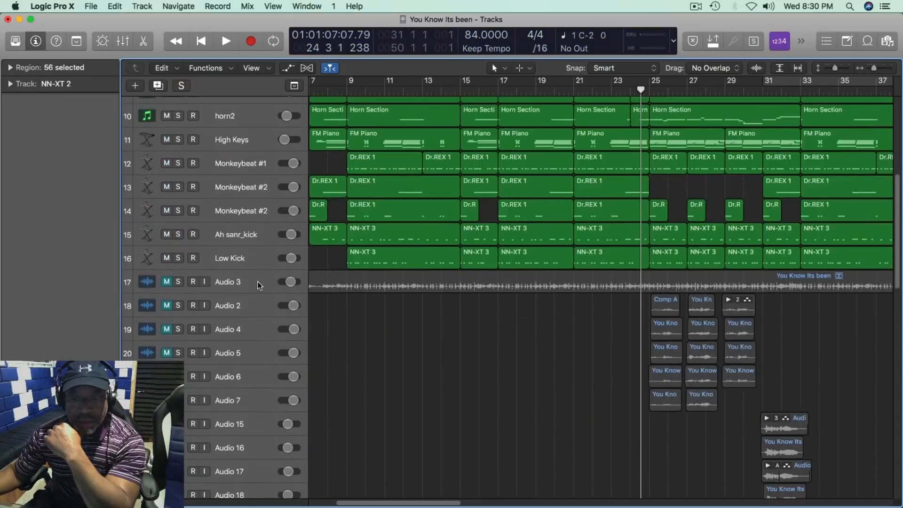
scroll(258, 282, "up", 6)
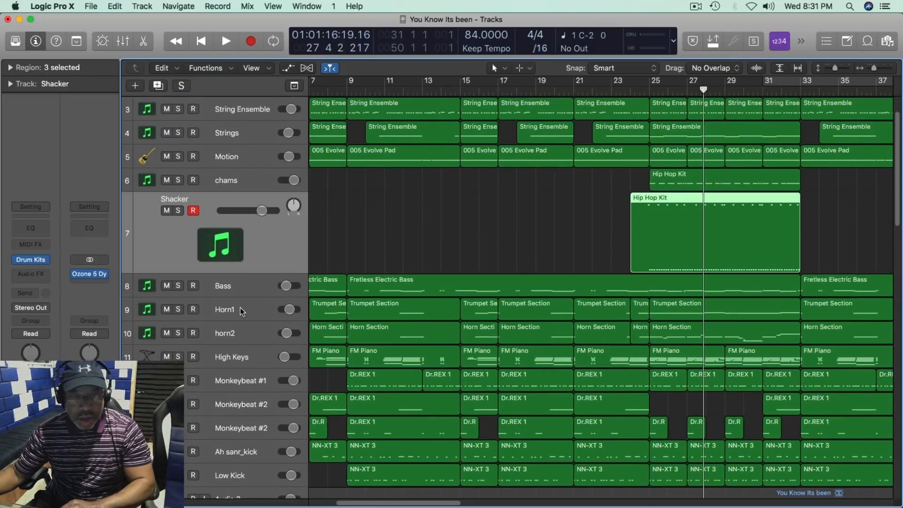
Step: Select and solo the Horn1 track, raise its volume slightly while it plays, and turn its solo off
left_click(240, 307)
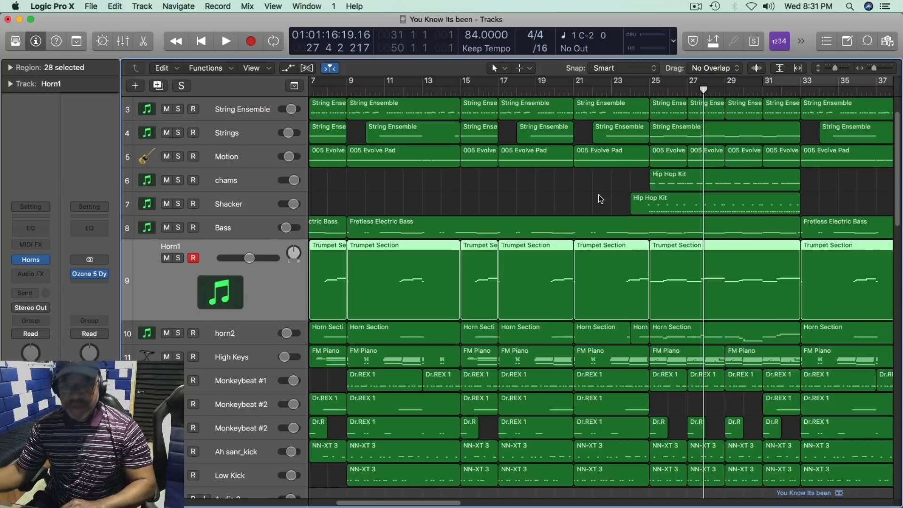
key("space")
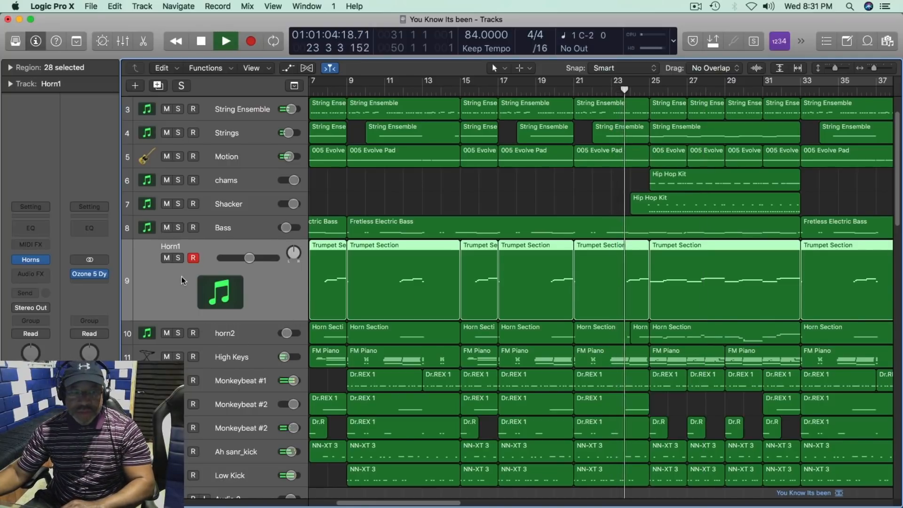
left_click(177, 258)
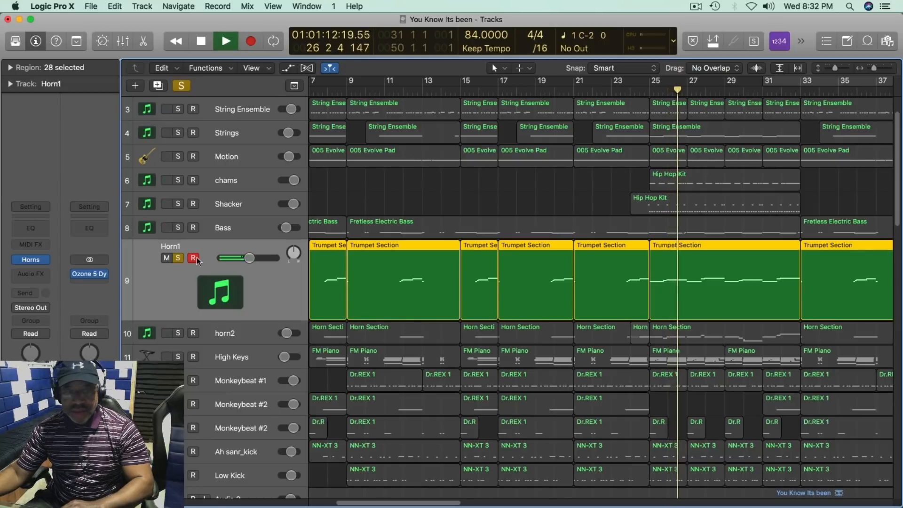
left_click(249, 259)
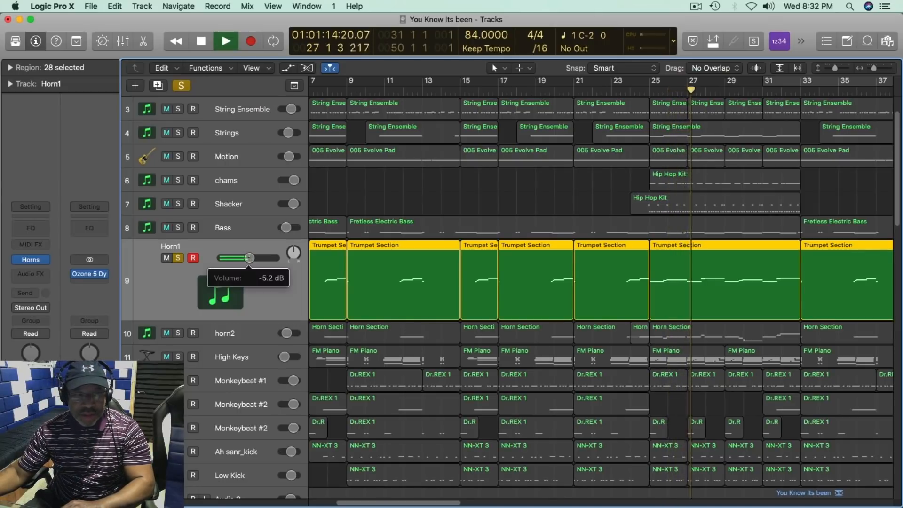
left_click_drag(249, 258, 254, 259)
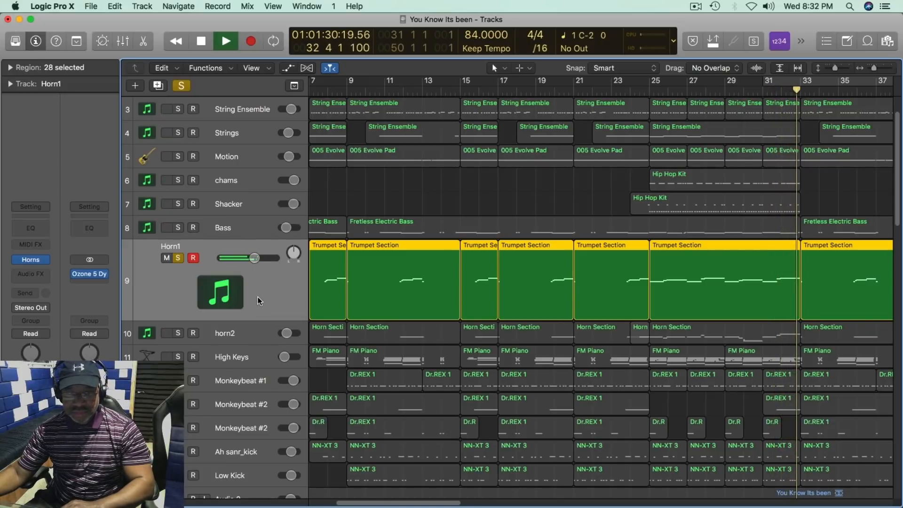
key("space")
left_click(176, 258)
Step: Select and solo the horn2 track and play the end of its Horn Section part from about bar 31
left_click(242, 335)
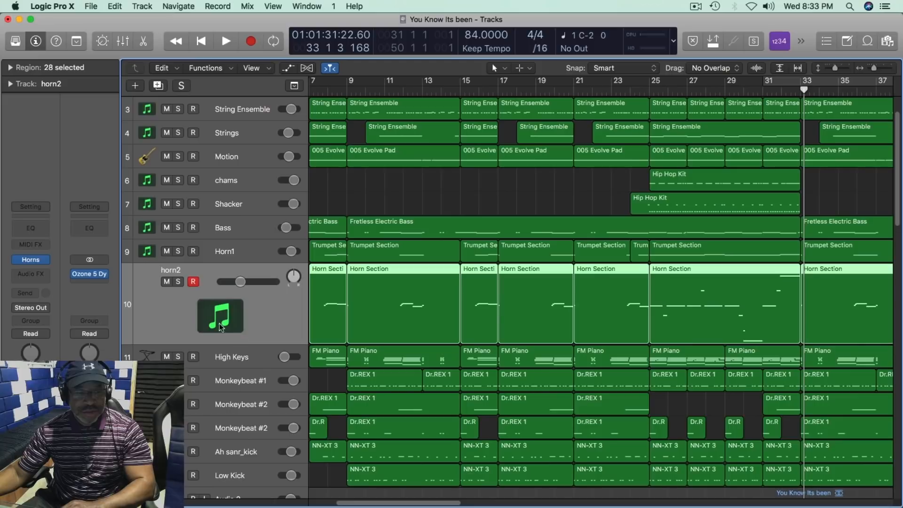
key("space")
left_click(178, 282)
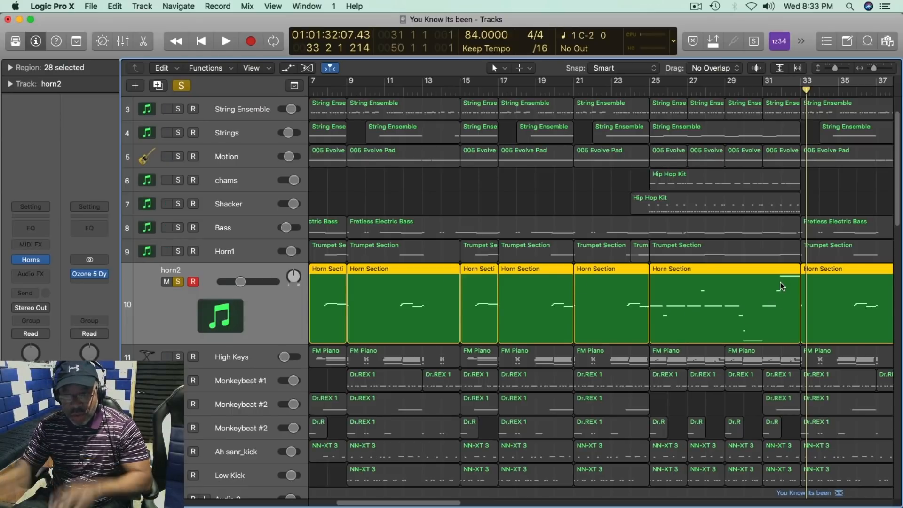
left_click(762, 93)
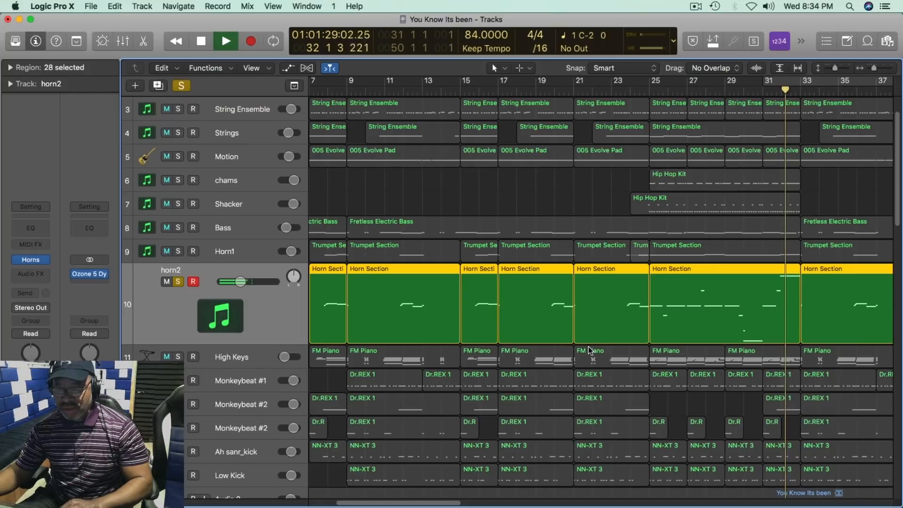
key("space")
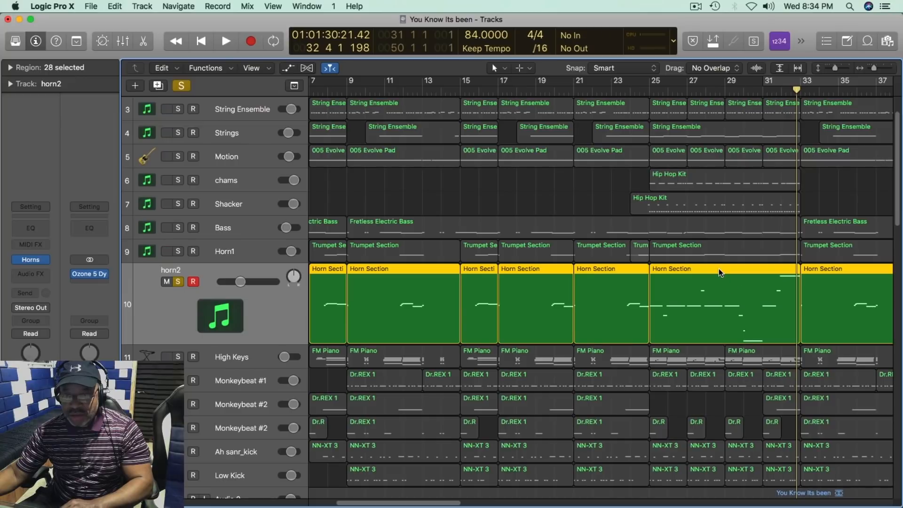
Step: List the note events of the Horn Section region at bar 25 and play horn2 soloed together with Horn1
key("d")
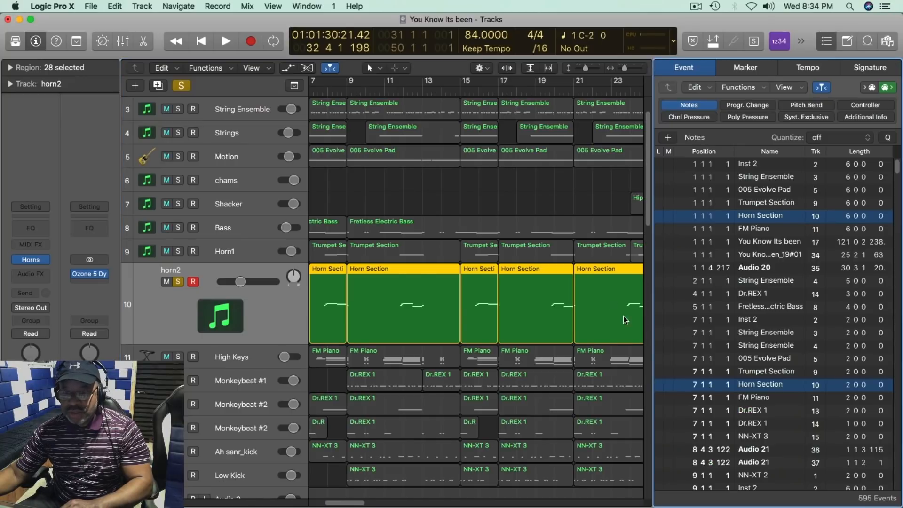
left_click(625, 320)
key("space")
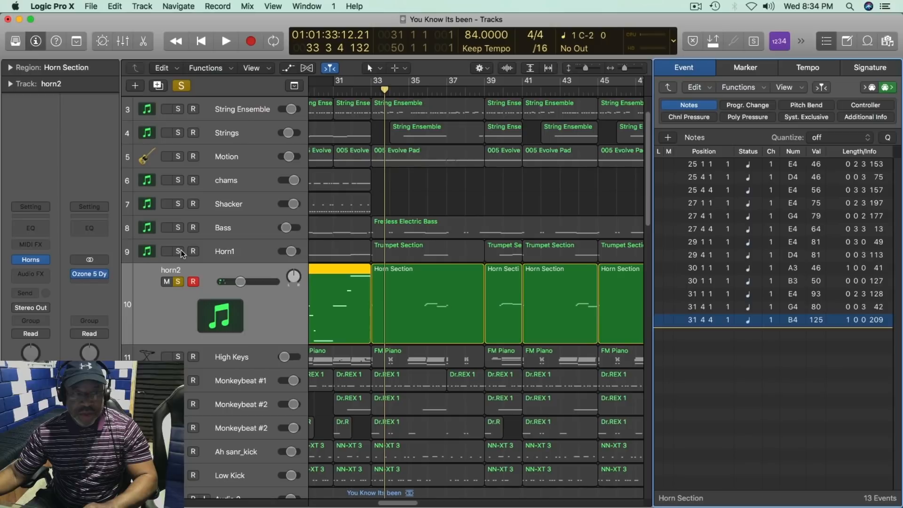
left_click(179, 252)
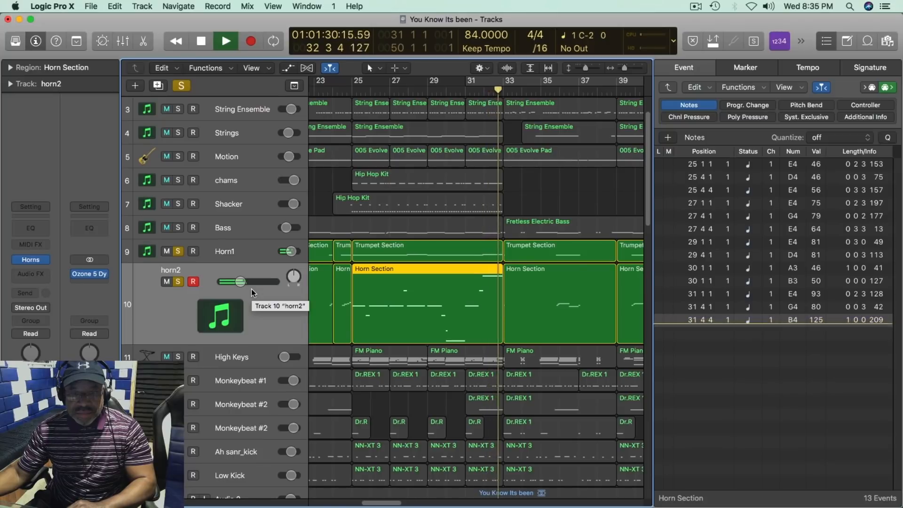
key("space")
Step: Select the Bass track, solo it with the horns and play, adding Shacker and chams to the solo during playback
left_click(188, 235)
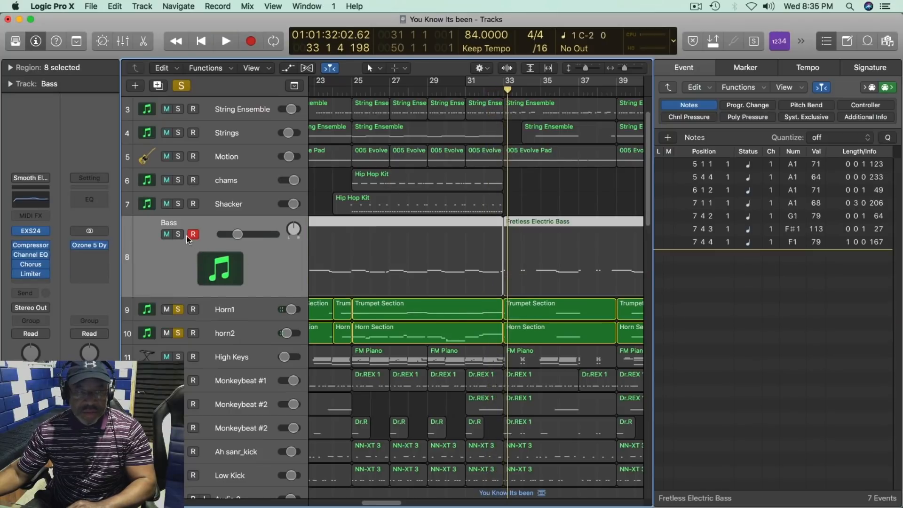
left_click(179, 235)
key("space")
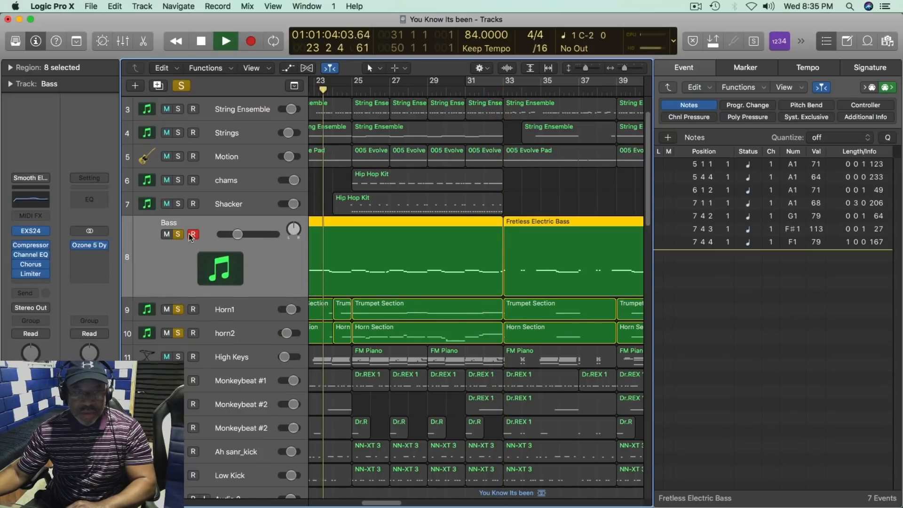
left_click(179, 204)
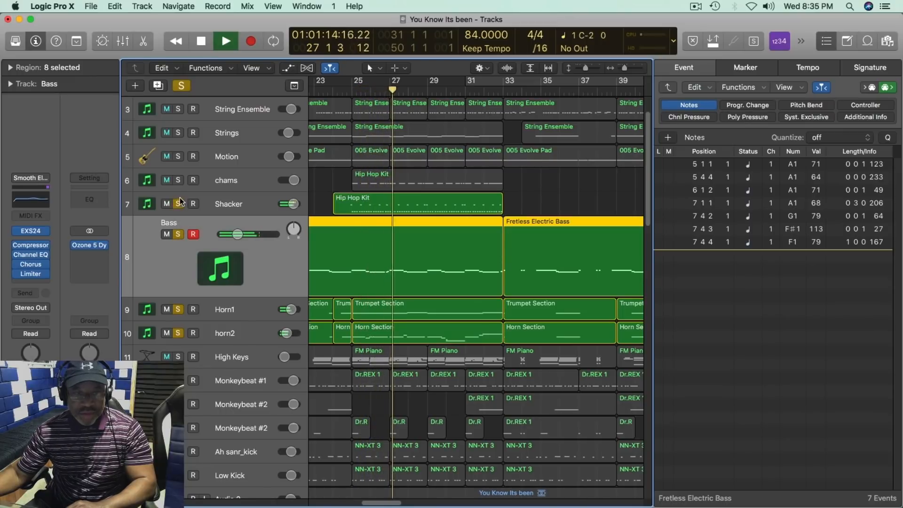
left_click(178, 181)
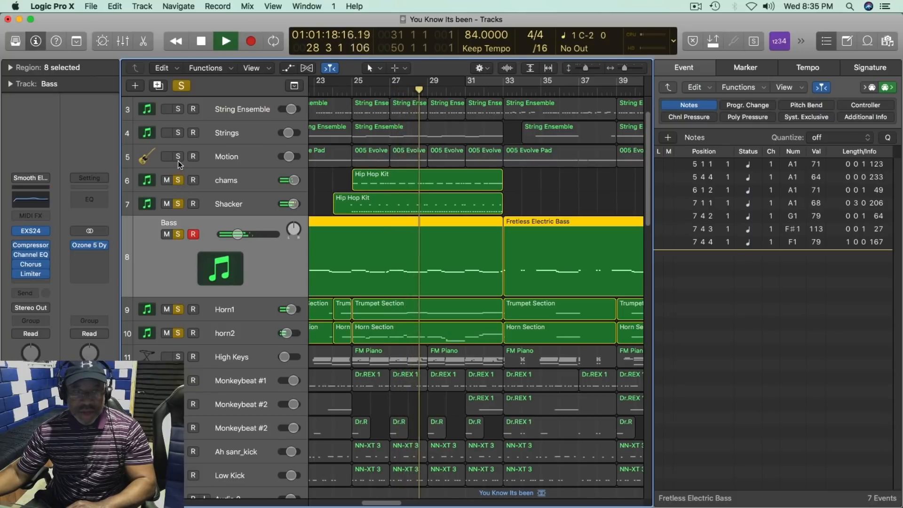
Step: Add Motion, Strings, String Ensemble, Hi Hat and High Keys to the soloed tracks during playback, and stop at about bar 33
left_click(179, 157)
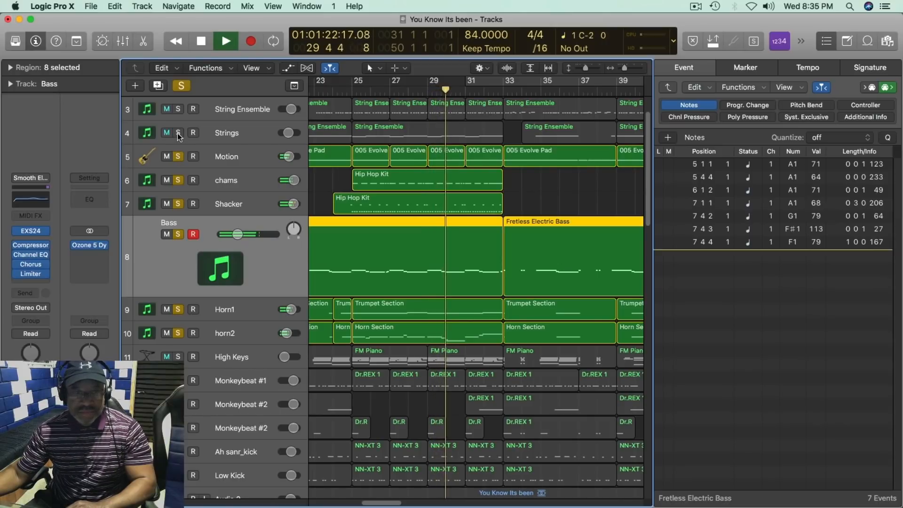
left_click(178, 134)
scroll(179, 136, "up", 2)
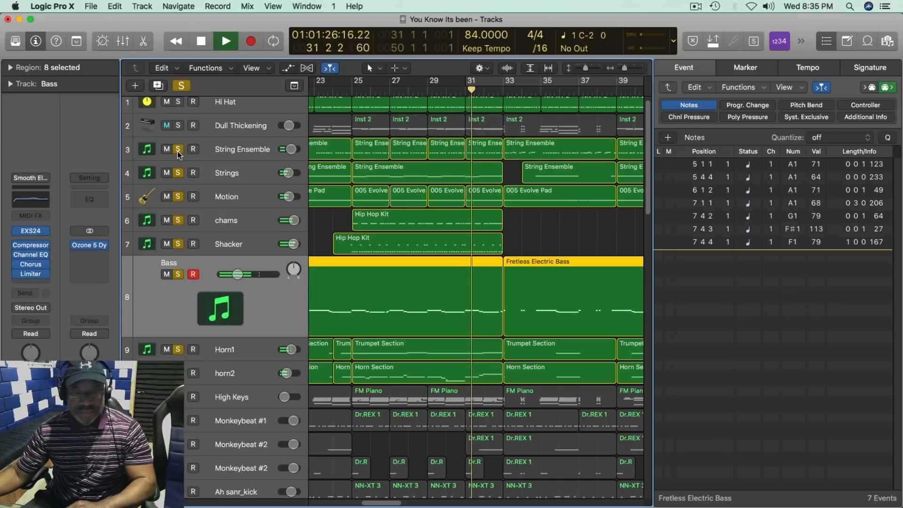
scroll(180, 282, "down", 3)
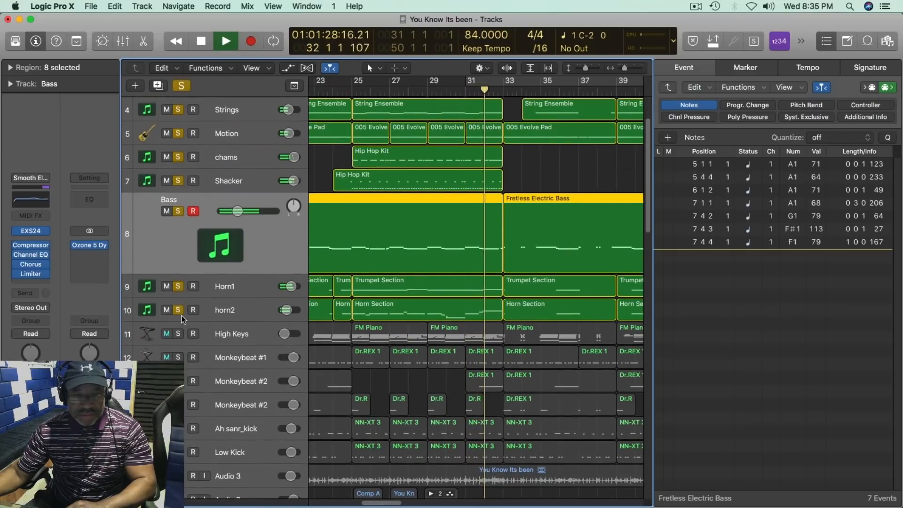
left_click(179, 334)
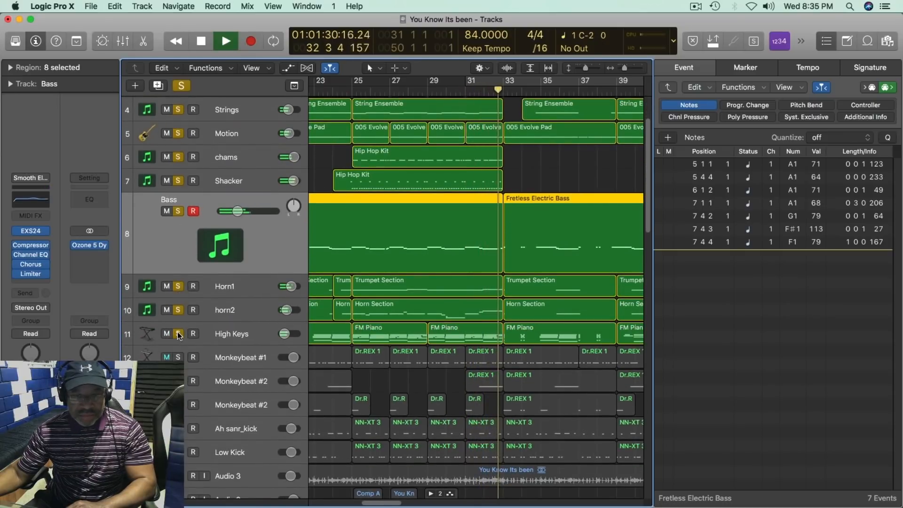
key("space")
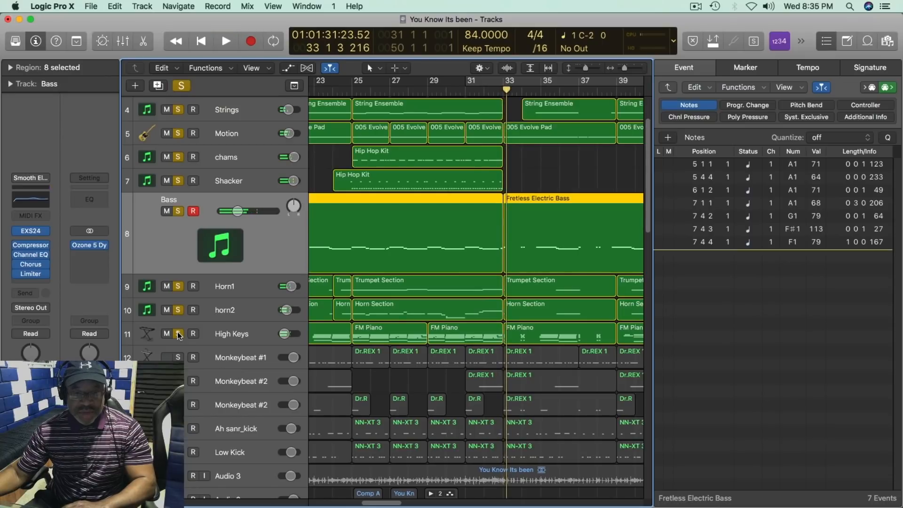
Step: Replay the soloed layers from about bar 23, add the Monkeybeat #2 track in row 14 to the solo, and stop
key("space")
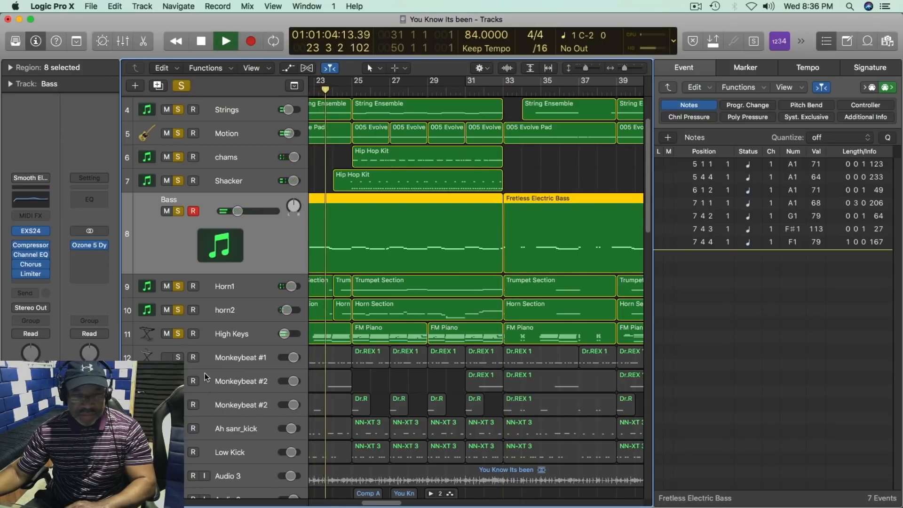
scroll(210, 372, "down", 1)
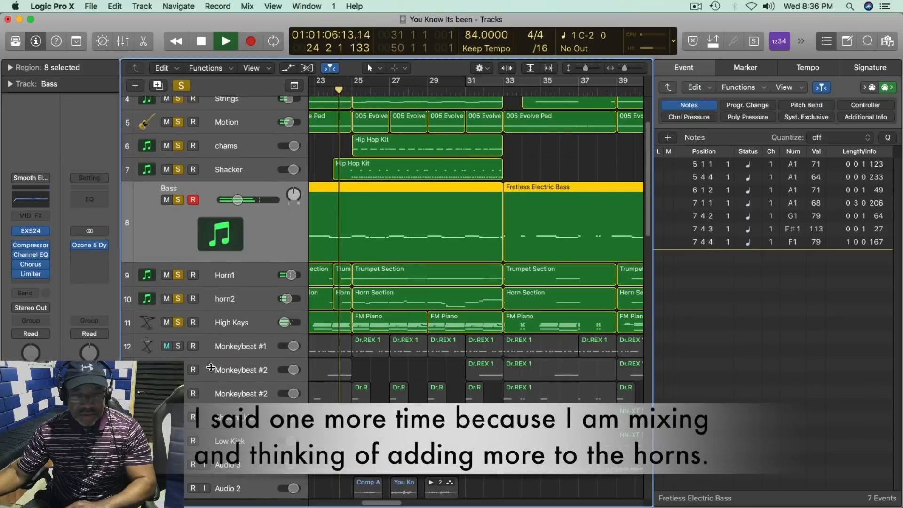
scroll(211, 367, "down", 3)
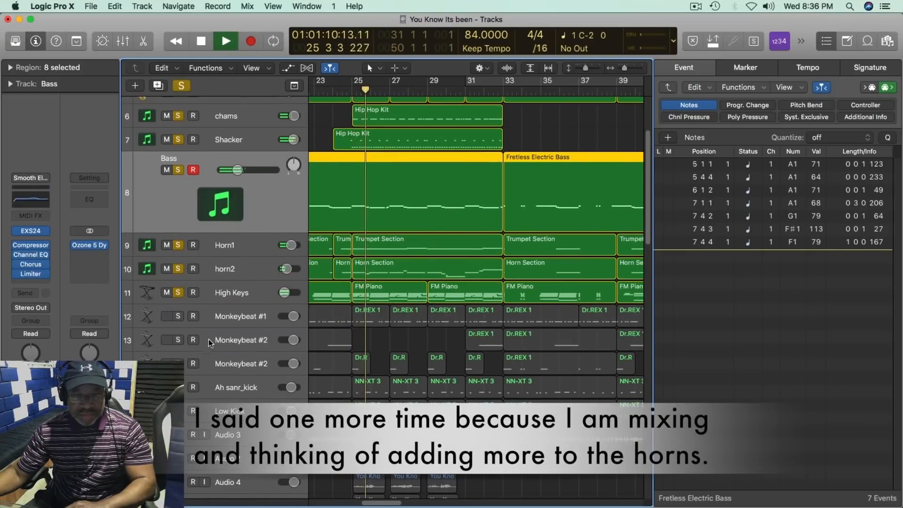
left_click(193, 363)
left_click(194, 364)
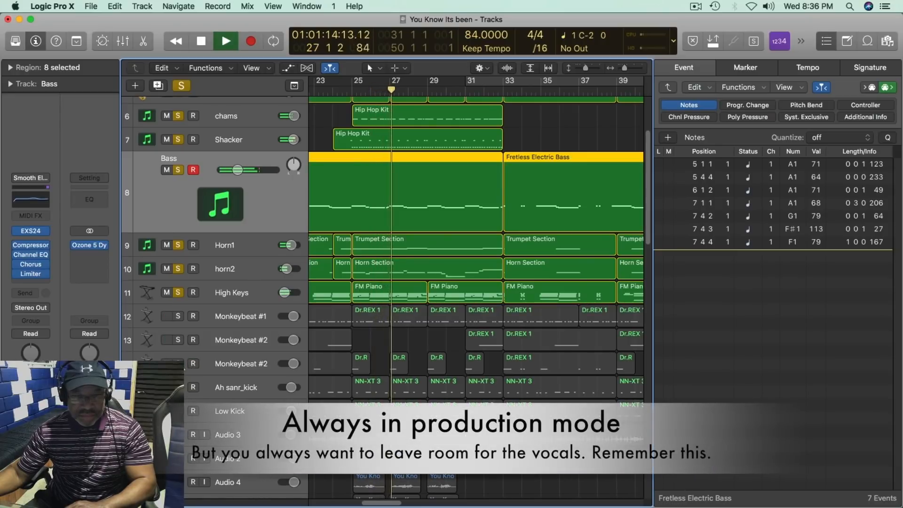
left_click(179, 363)
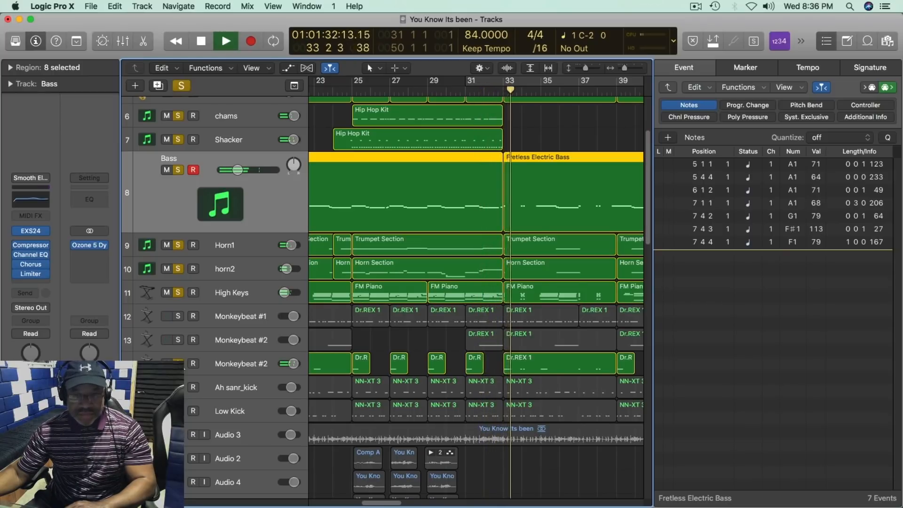
key("space")
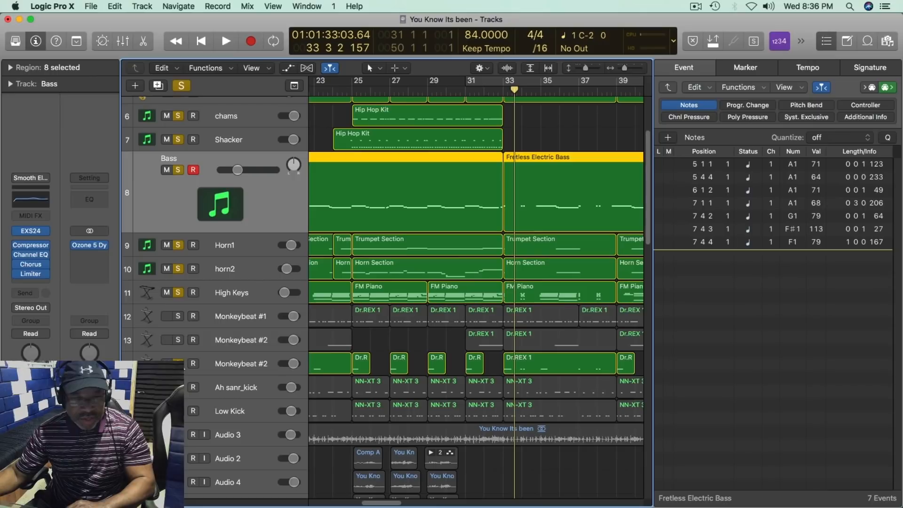
Step: Clear all track solos and play only the Monkeybeat #2 track in row 14
left_click(181, 86)
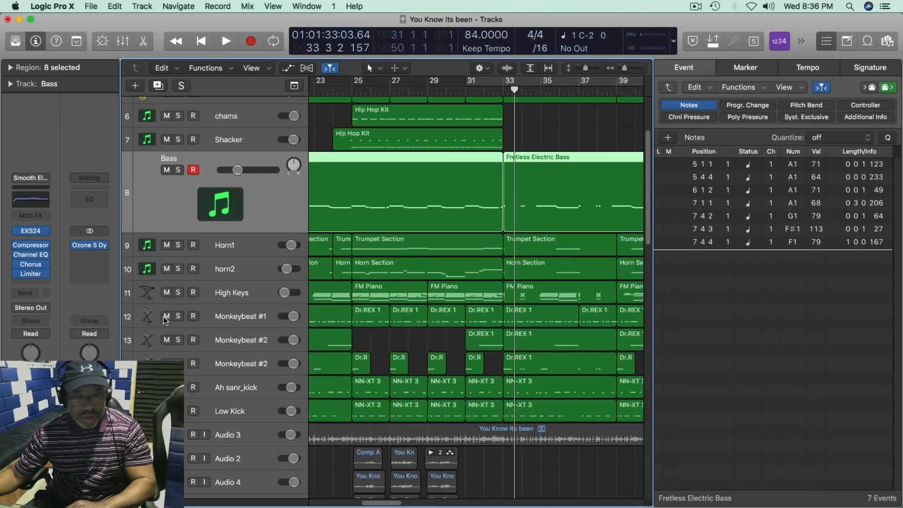
left_click(178, 363)
key("space")
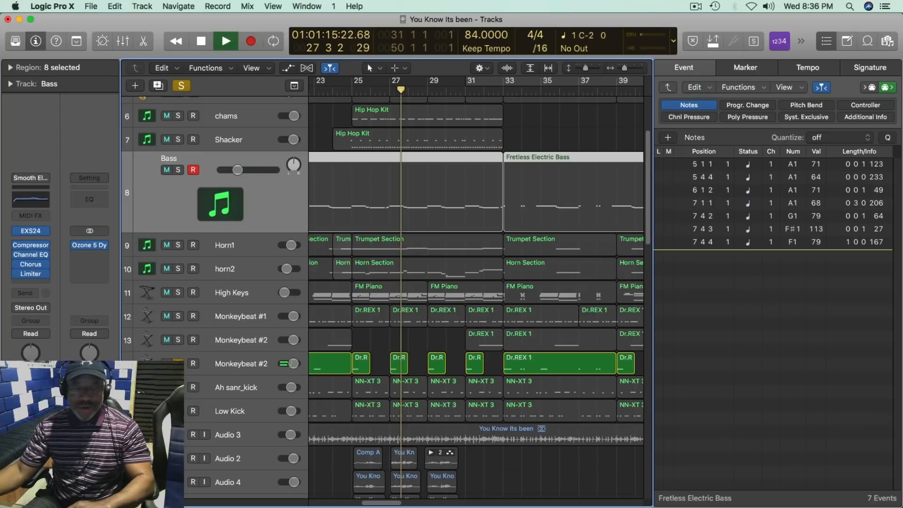
Step: Play Monkeybeat #1 soloed together with the row 14 Monkeybeat #2 track, and take all tracks out of solo
left_click(178, 316)
key("space")
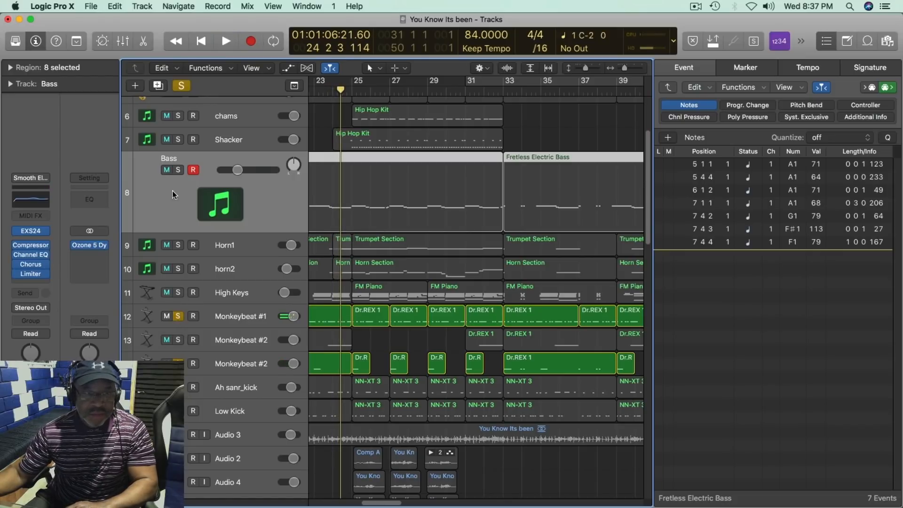
left_click(180, 87)
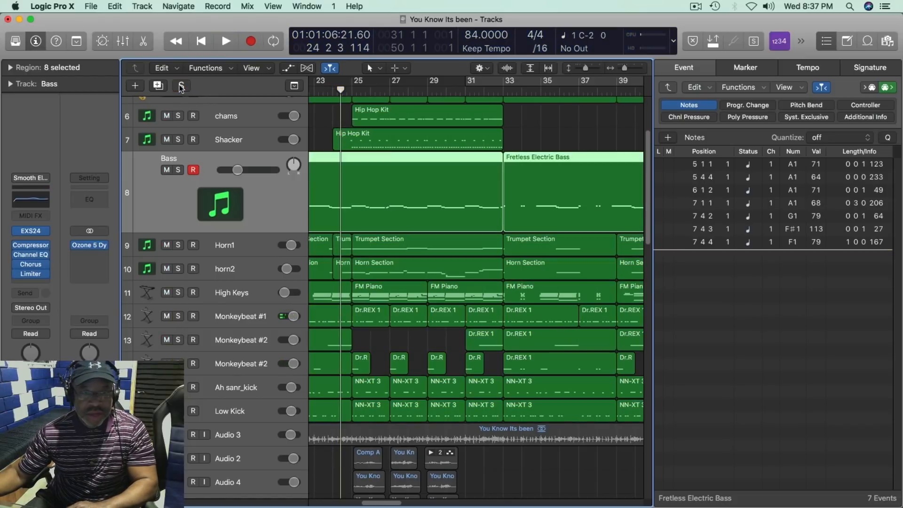
Step: Play the full beat from about bar 23 and look over the instrument tracks and the muted audio tracks below them
scroll(282, 311, "up", 5)
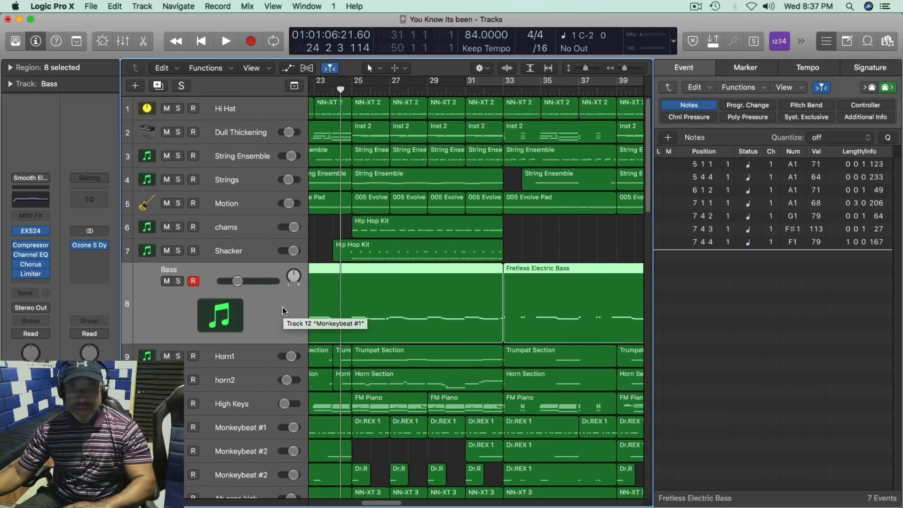
key("space")
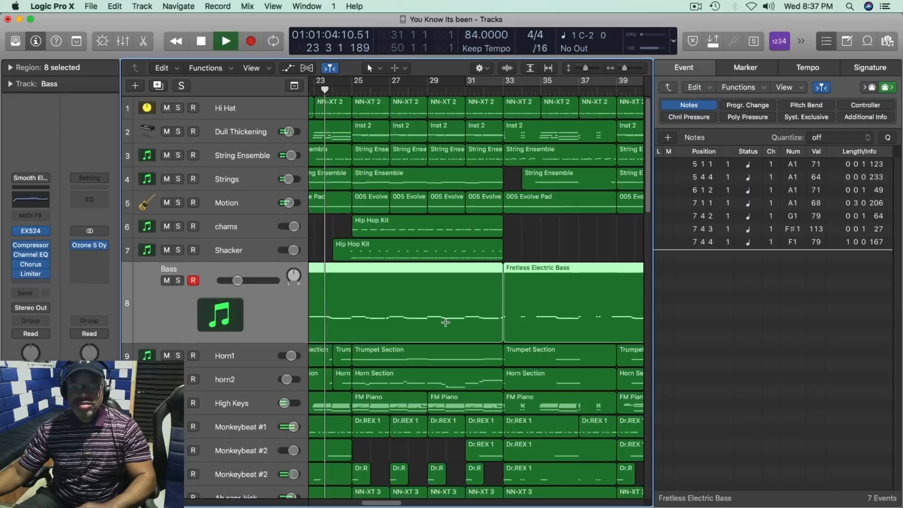
scroll(445, 322, "down", 10)
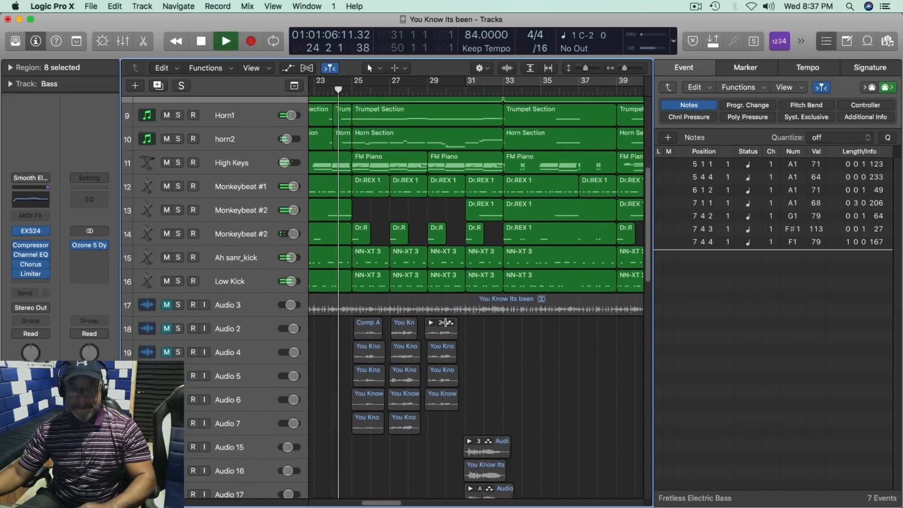
scroll(446, 322, "up", 3)
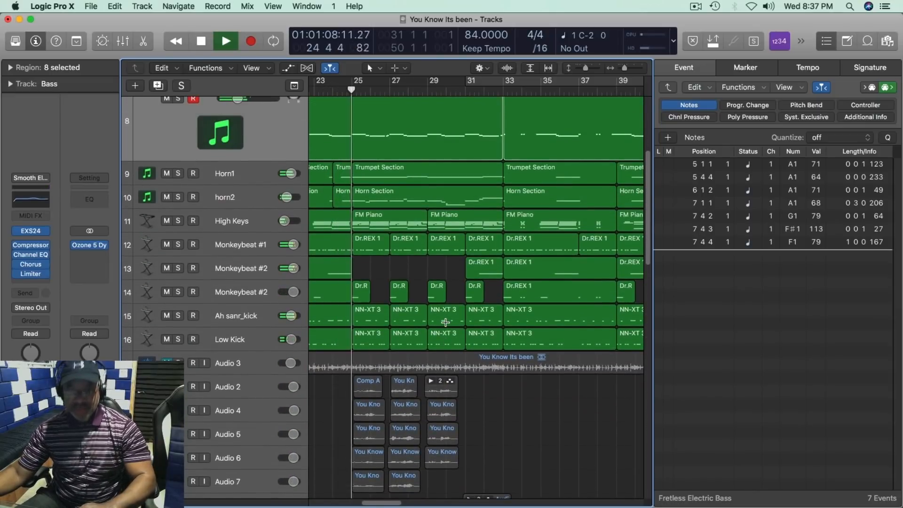
scroll(446, 322, "up", 4)
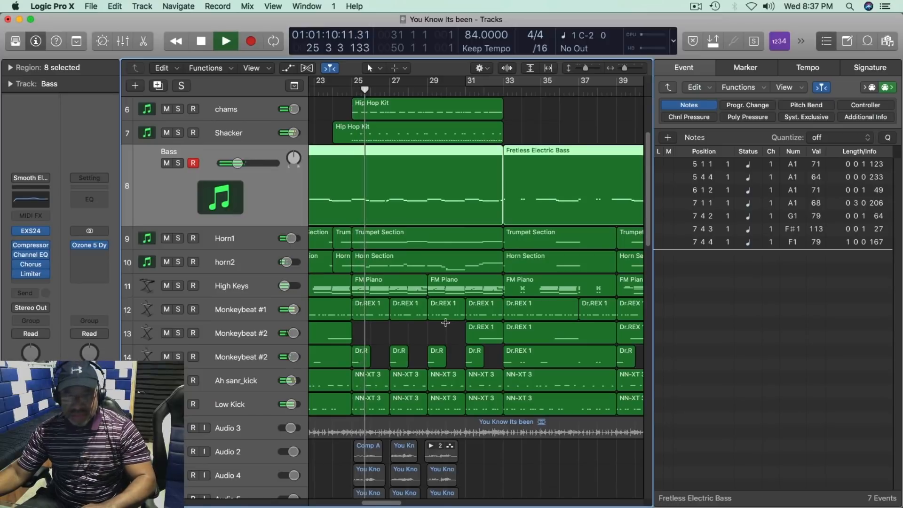
scroll(445, 322, "down", 5)
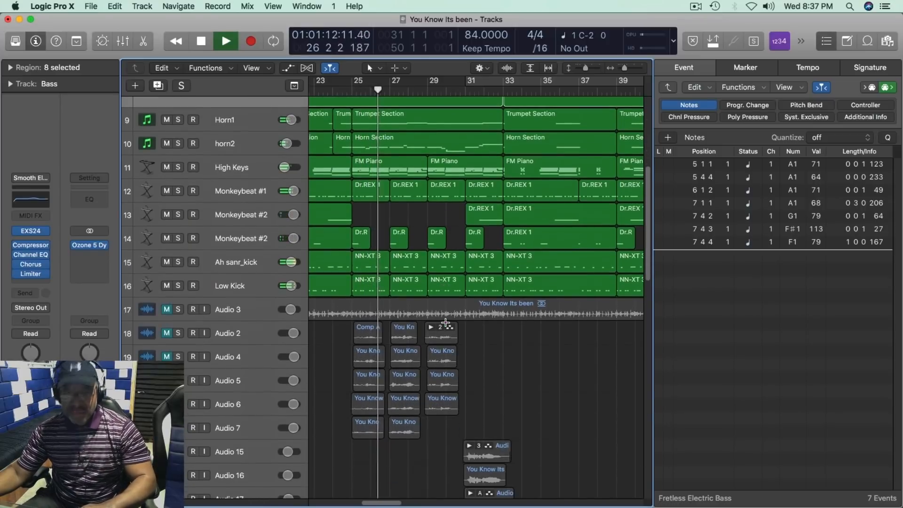
scroll(446, 322, "down", 10)
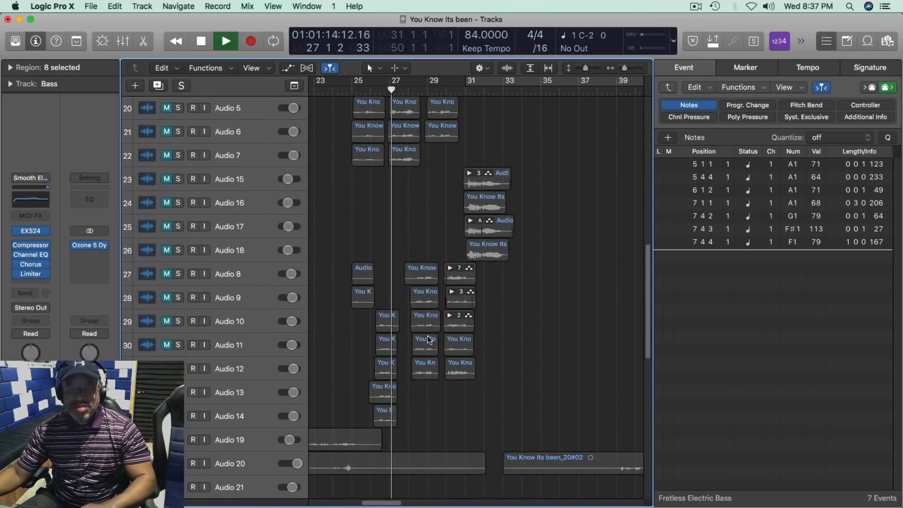
Step: Close the event list and keep playing the full beat with the instrument tracks in view, stopping at about bar 35
left_click(679, 69)
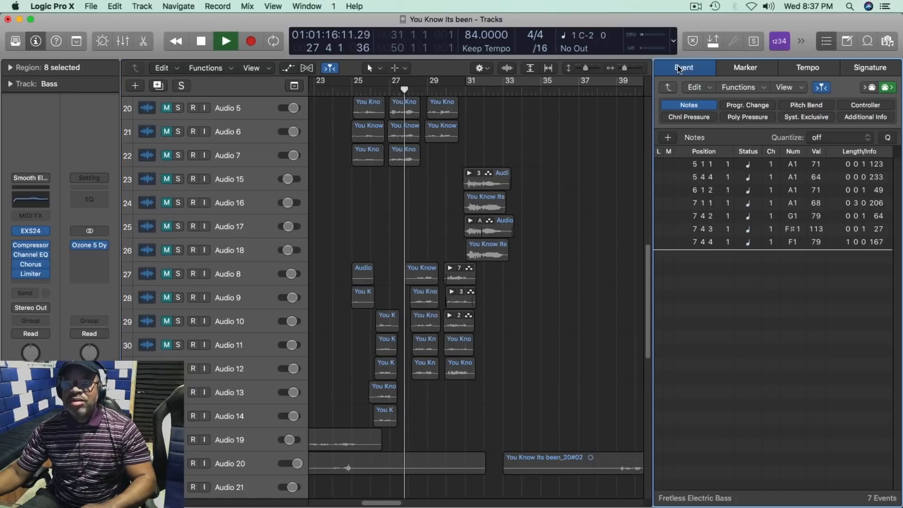
key("d")
scroll(630, 212, "up", 15)
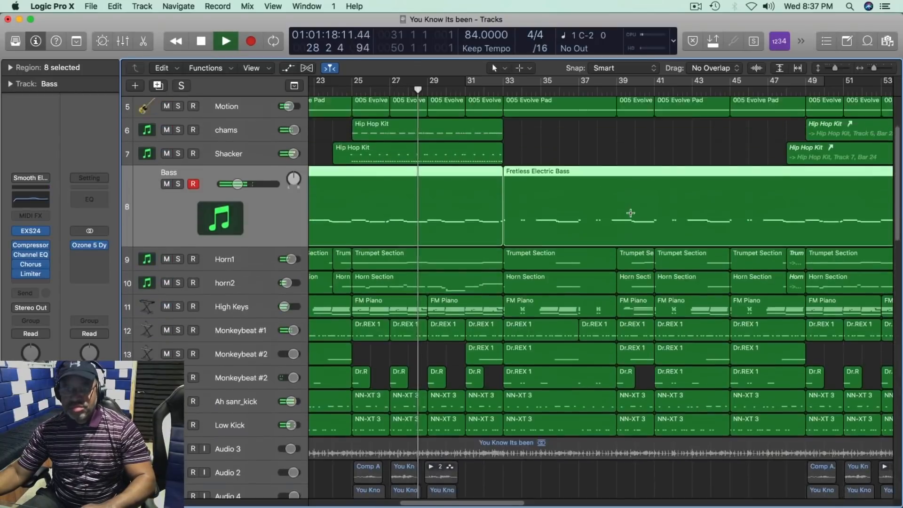
scroll(631, 213, "up", 4)
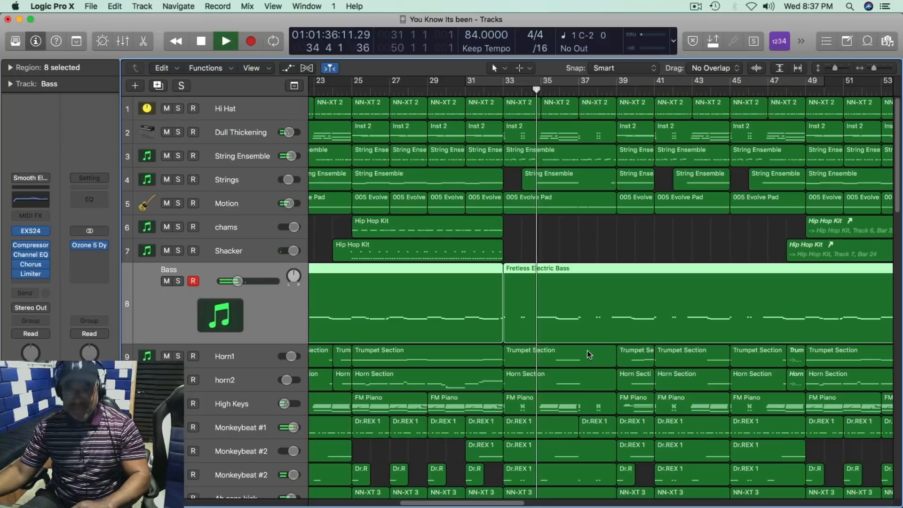
key("space")
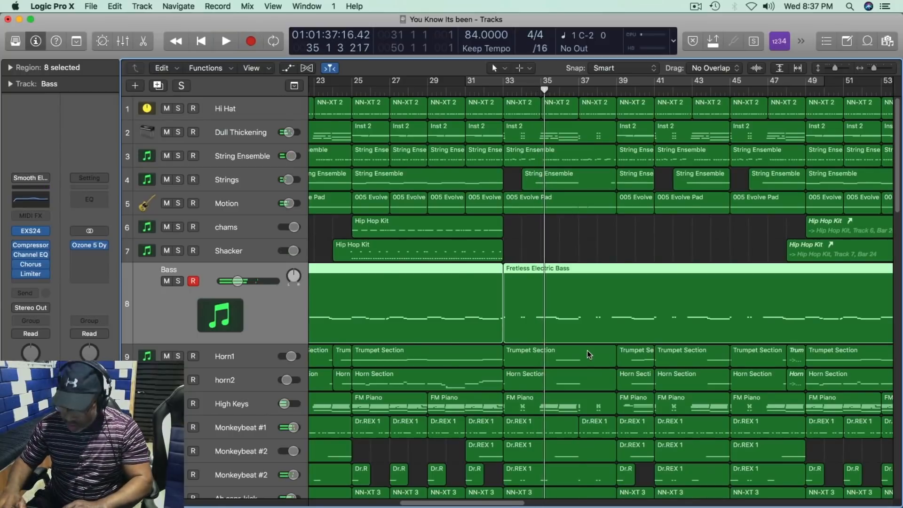
Step: Return the playhead to the project start and close the DIAMOND2T plug-in window of the Audio 1 track
key("Return")
scroll(355, 405, "down", 10)
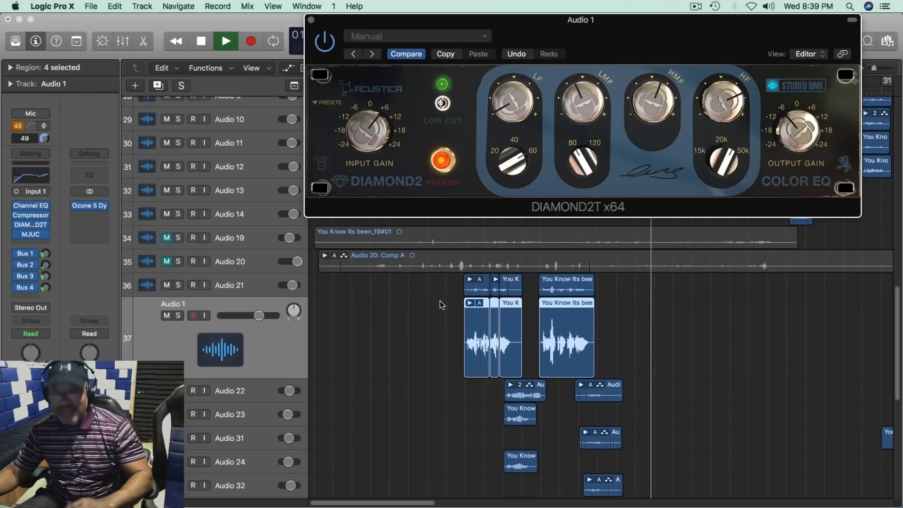
left_click(311, 21)
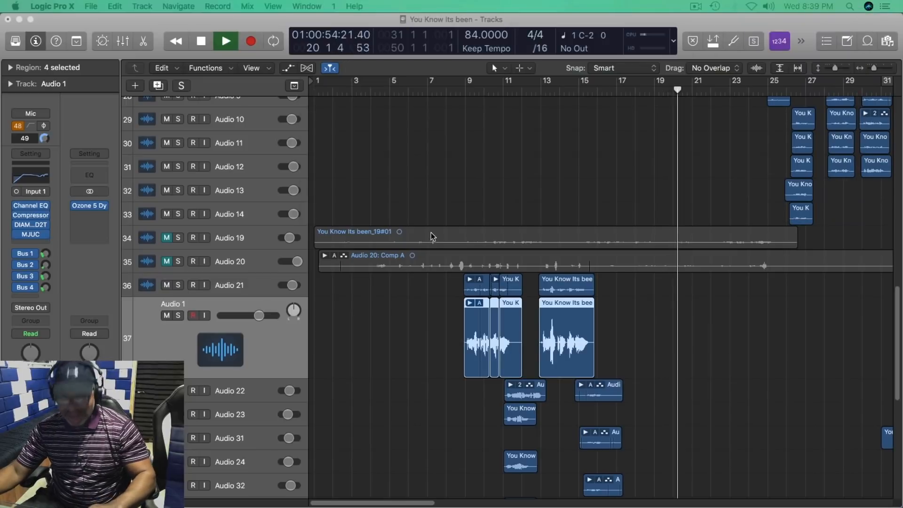
Step: Keep the song playing from about bar 20 and examine the vocal regions on the Audio 2 to Audio 11 tracks from bar 25 onward
scroll(432, 236, "right", 10)
scroll(431, 236, "left", 4)
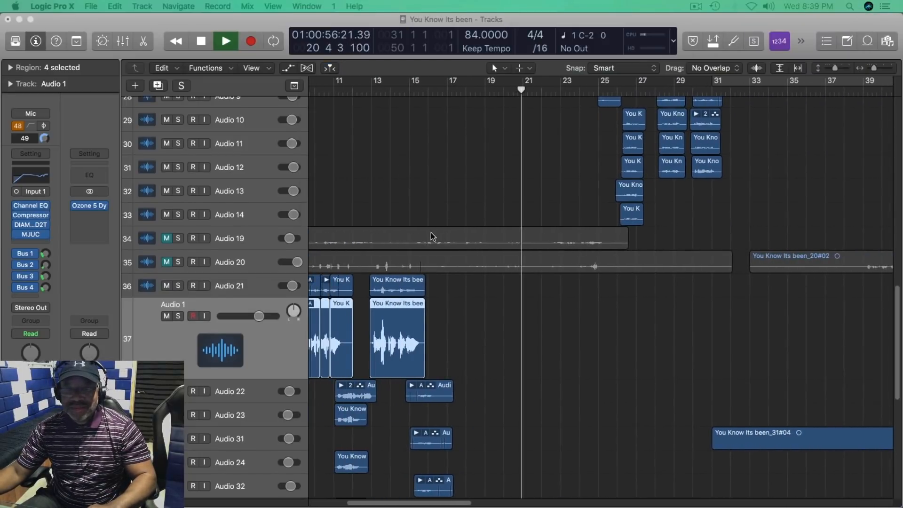
scroll(432, 235, "up", 15)
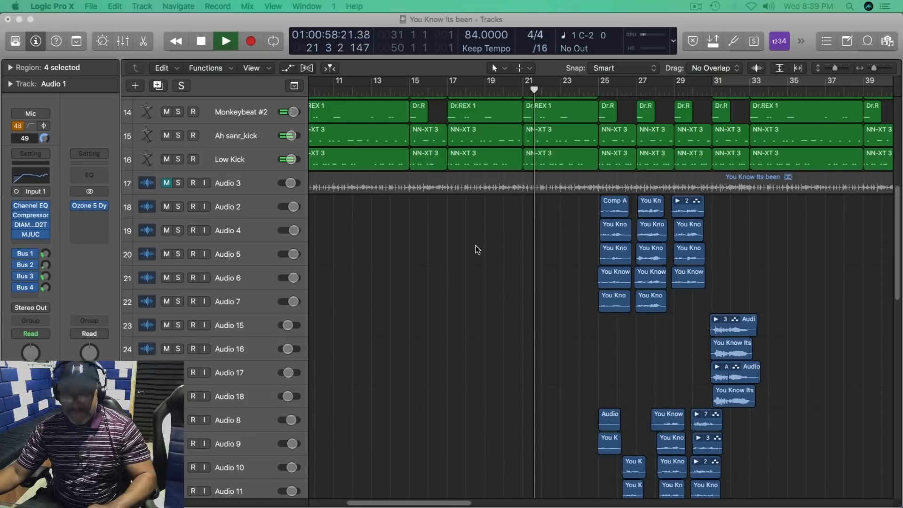
scroll(476, 247, "up", 5)
scroll(476, 247, "right", 1)
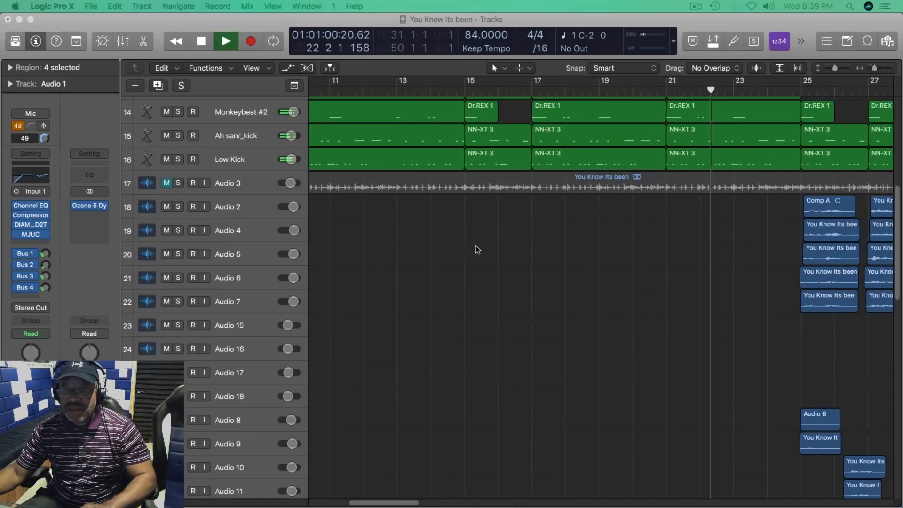
scroll(477, 249, "right", 10)
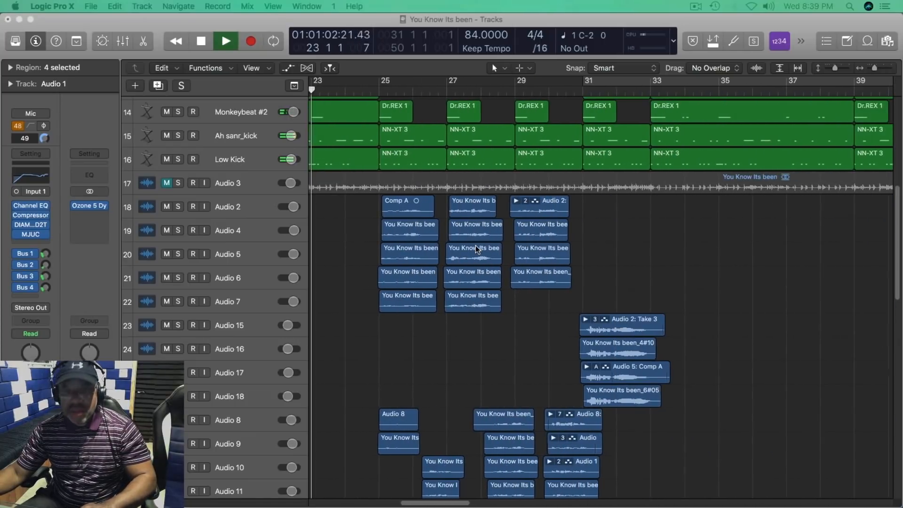
Step: Follow the stacked vocal regions on the tracks from Audio 2 through Audio 14 during playback from about bar 27 to bar 33
scroll(477, 249, "up", 8)
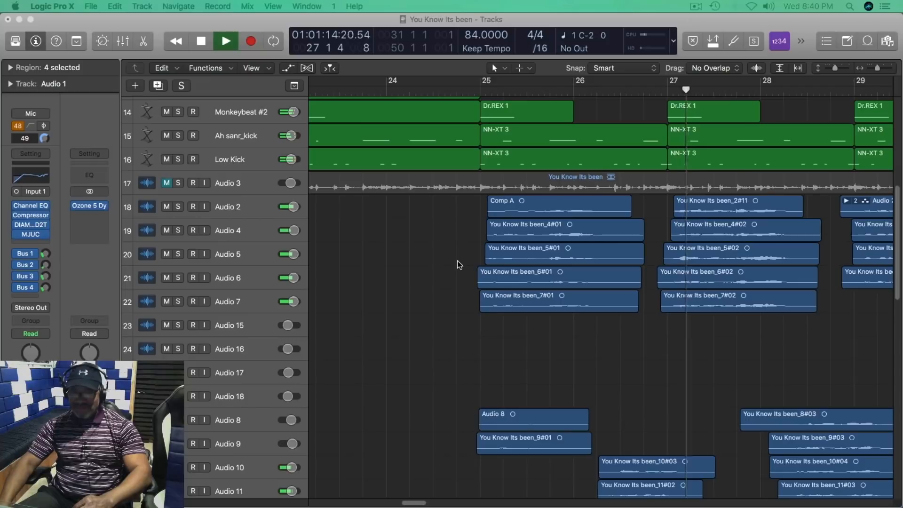
scroll(459, 266, "down", 4)
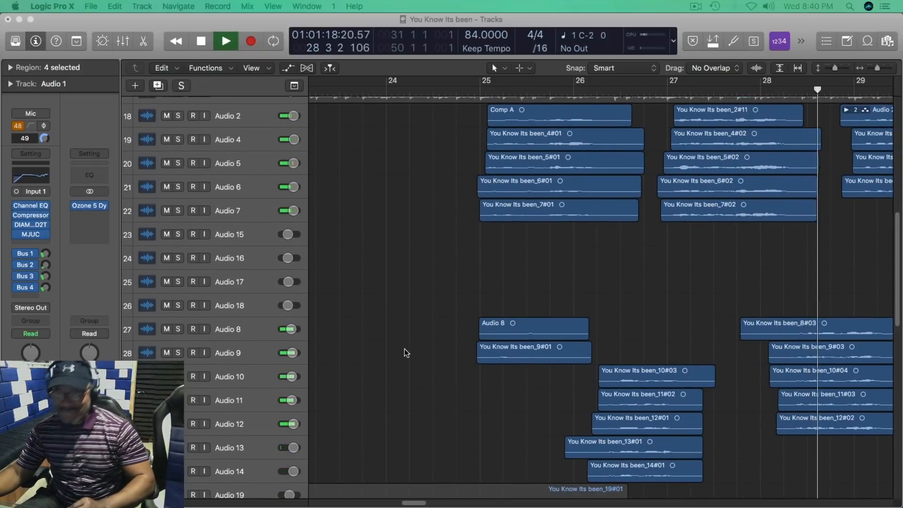
scroll(407, 353, "down", 2)
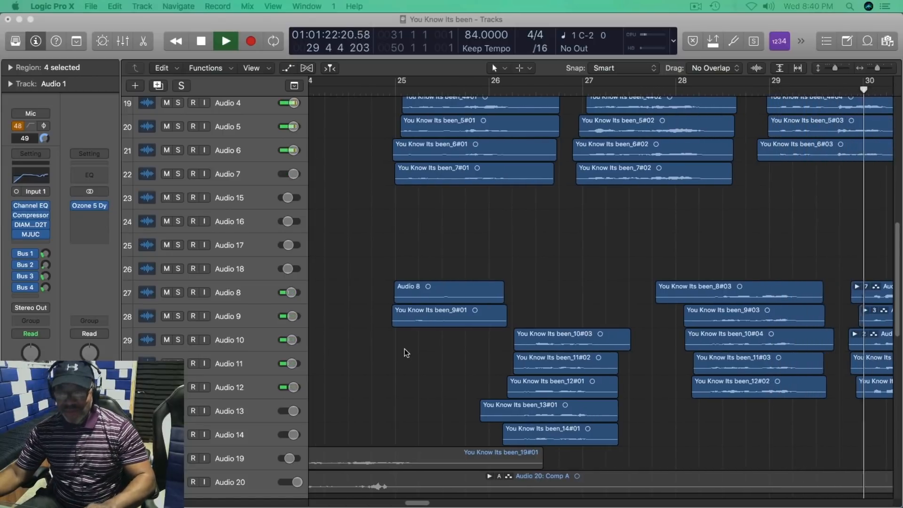
scroll(407, 353, "right", 4)
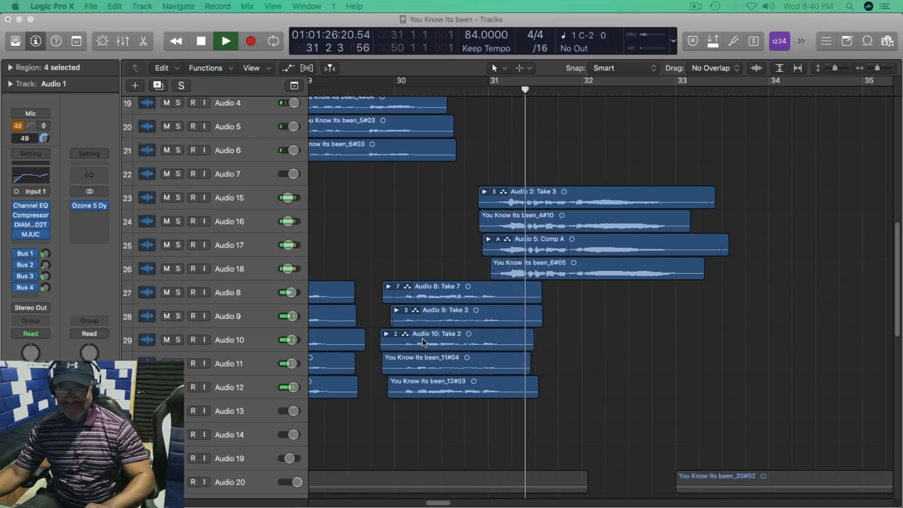
scroll(424, 342, "up", 3)
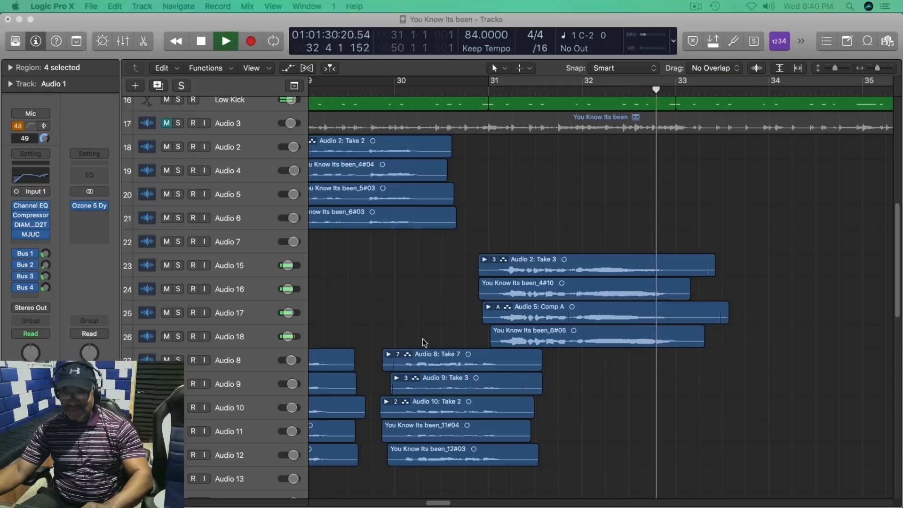
Step: Stop playback at about bar 33 and move the playhead back to just before bar 25, ahead of the vocal regions
key("space")
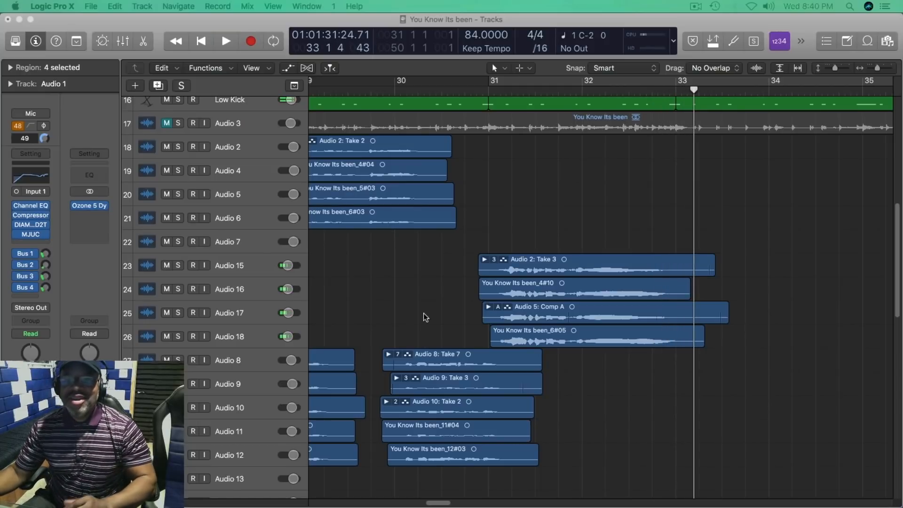
scroll(424, 258, "left", 10)
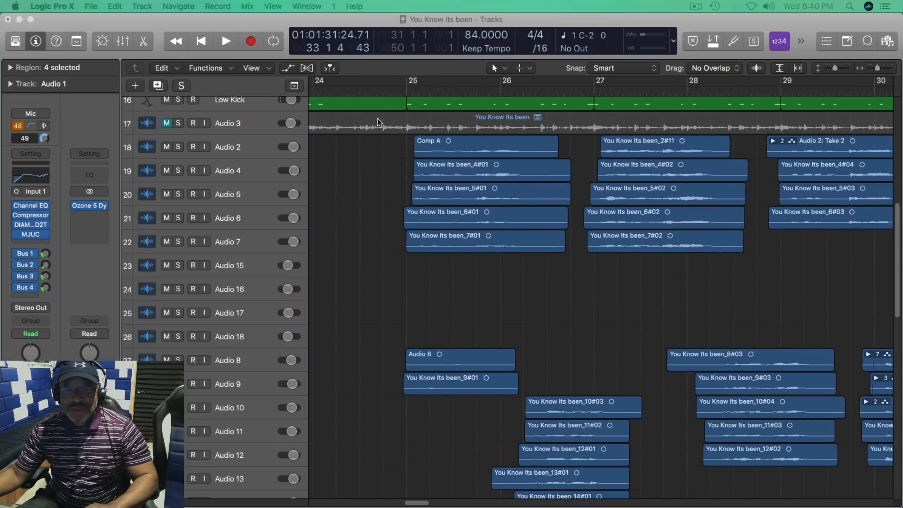
left_click(391, 96)
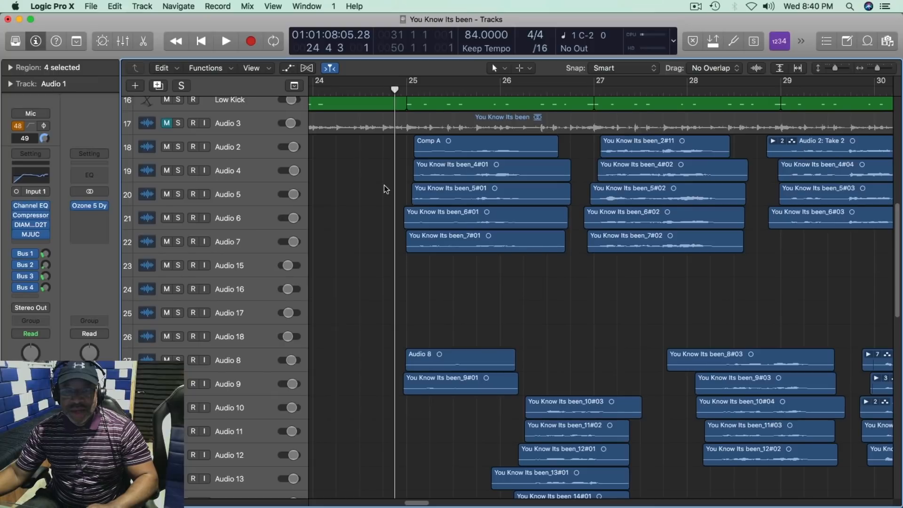
scroll(385, 189, "up", 5)
scroll(385, 189, "down", 6)
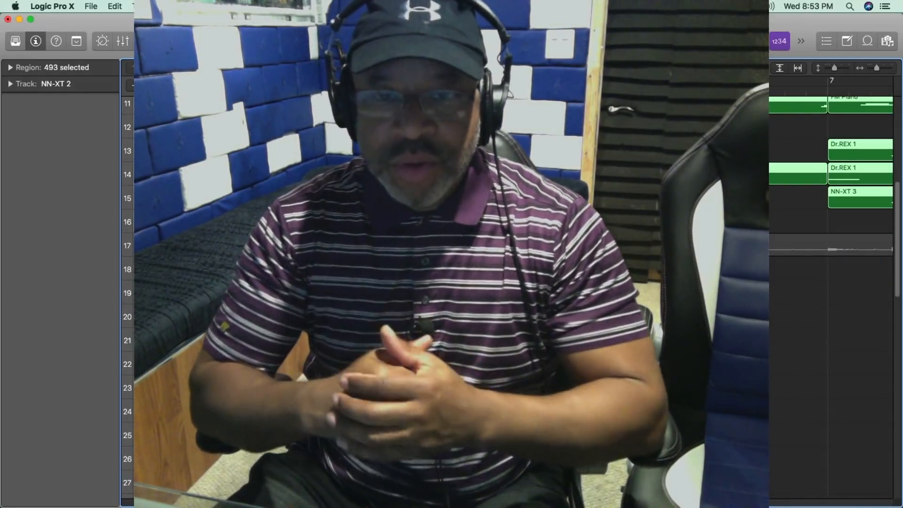
scroll(452, 301, "up", 6)
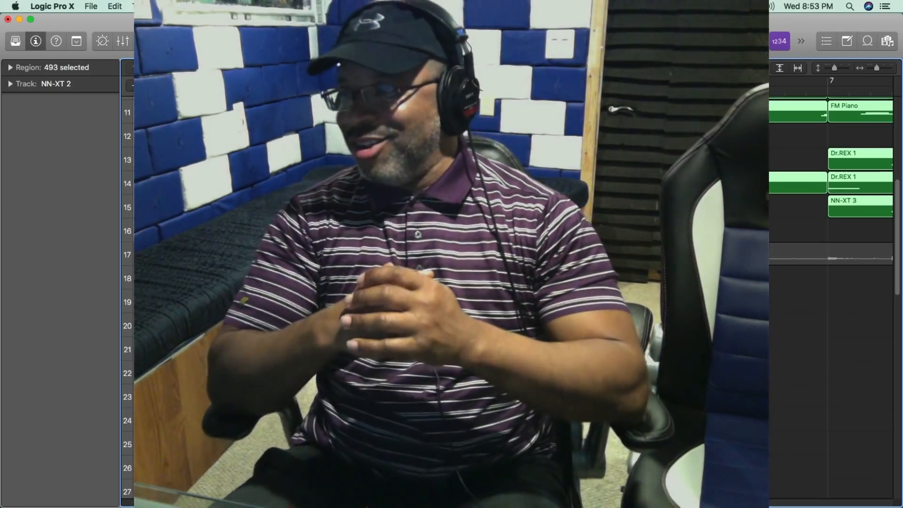
scroll(831, 291, "up", 4)
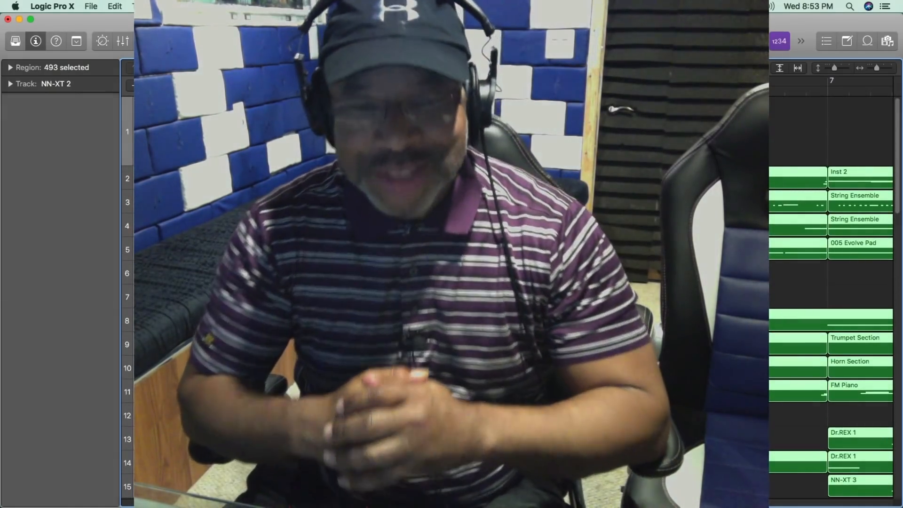
scroll(452, 301, "down", 5)
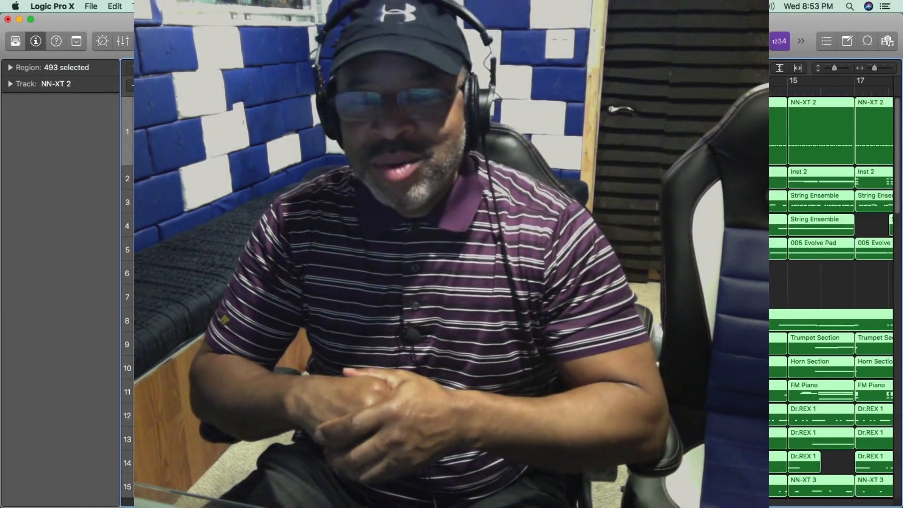
scroll(831, 292, "down", 15)
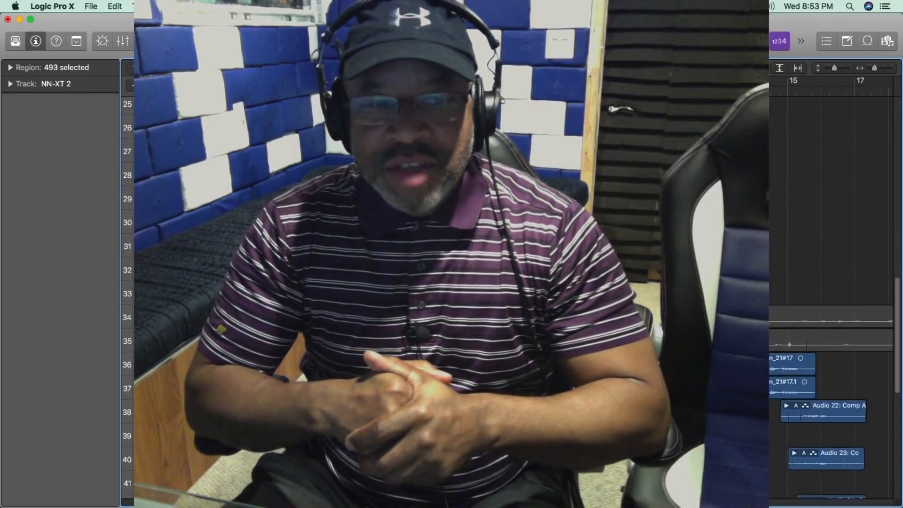
scroll(831, 292, "down", 4)
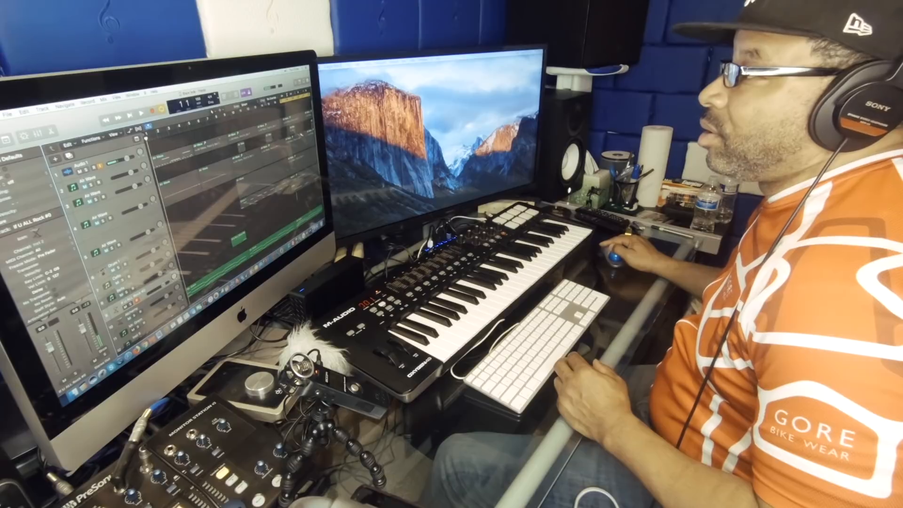
left_click_drag(285, 100, 141, 136)
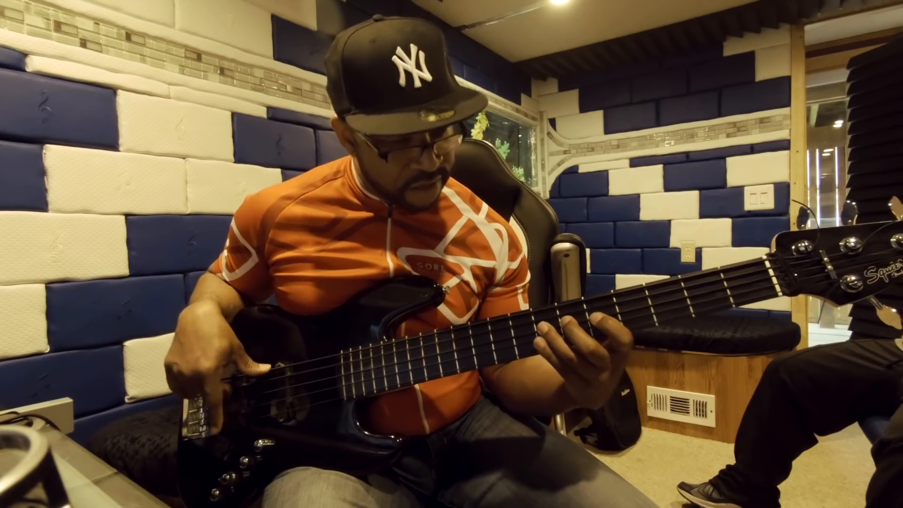